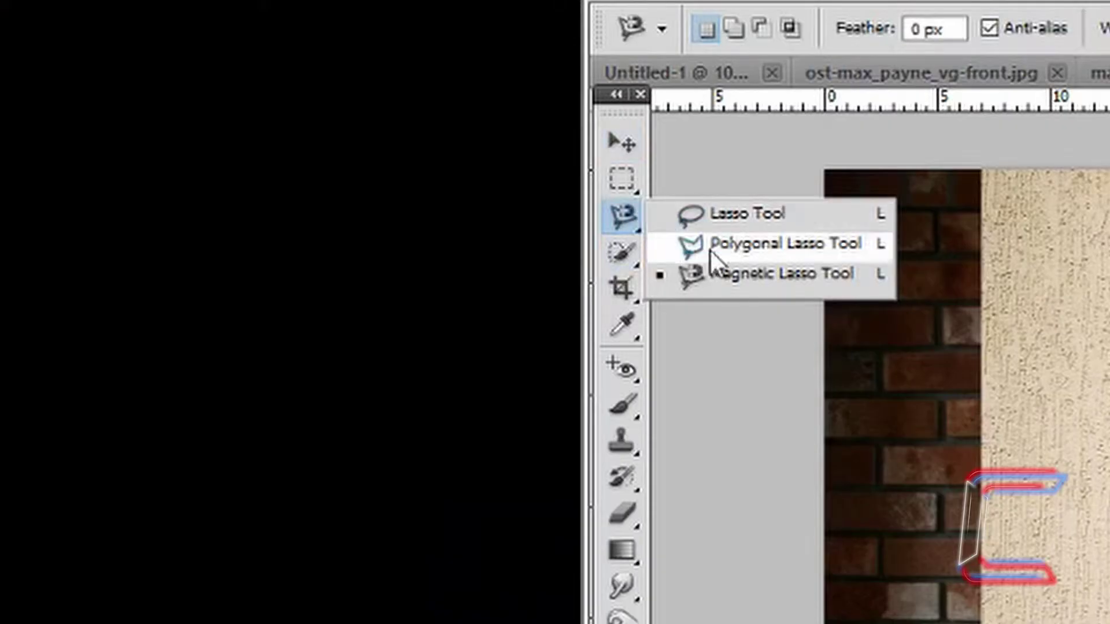
# - Trace the man's outline with the Magnetic Lasso and close the selection below the photo's lower edge
pyautogui.click(767, 285)
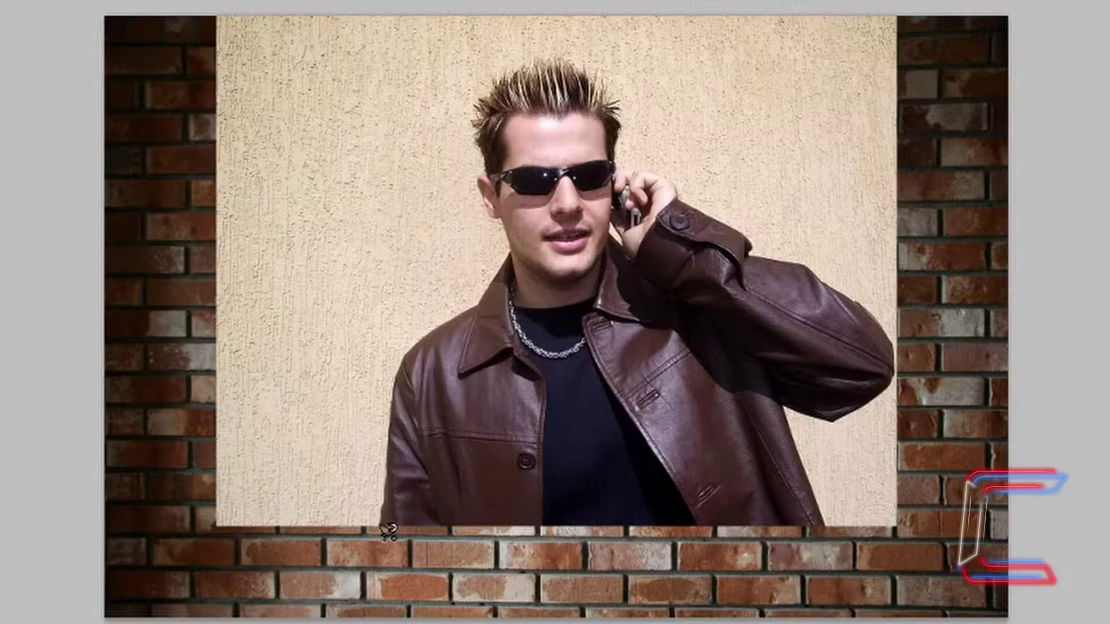
pyautogui.click(381, 532)
pyautogui.moveTo(382, 487)
pyautogui.mouseDown()
pyautogui.moveTo(389, 397)
pyautogui.moveTo(421, 331)
pyautogui.mouseUp()
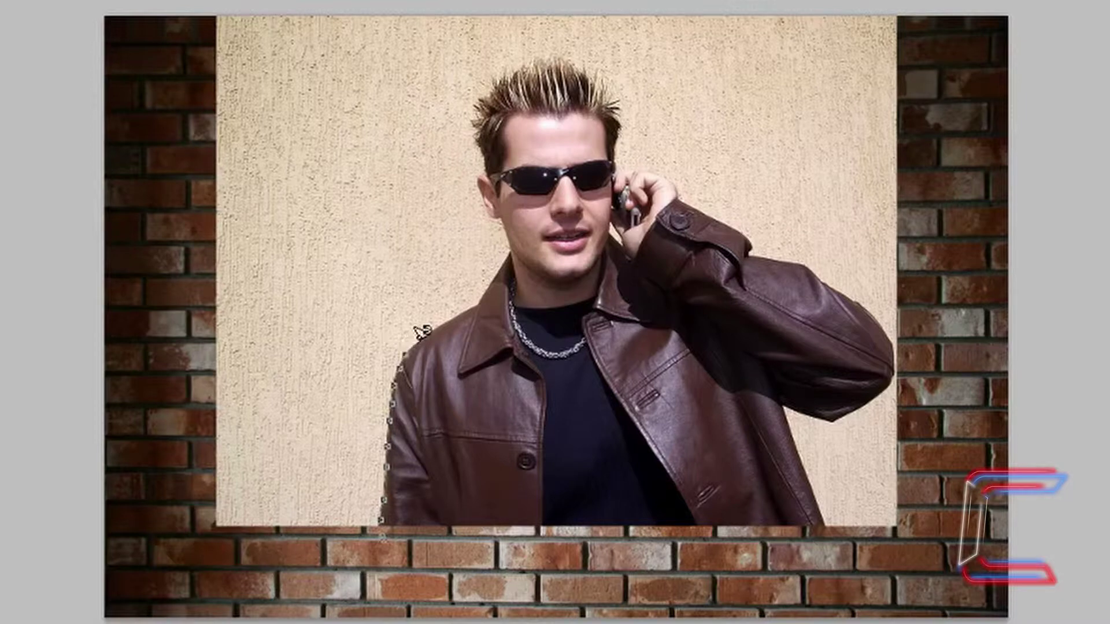
pyautogui.moveTo(421, 331); pyautogui.dragTo(833, 514)
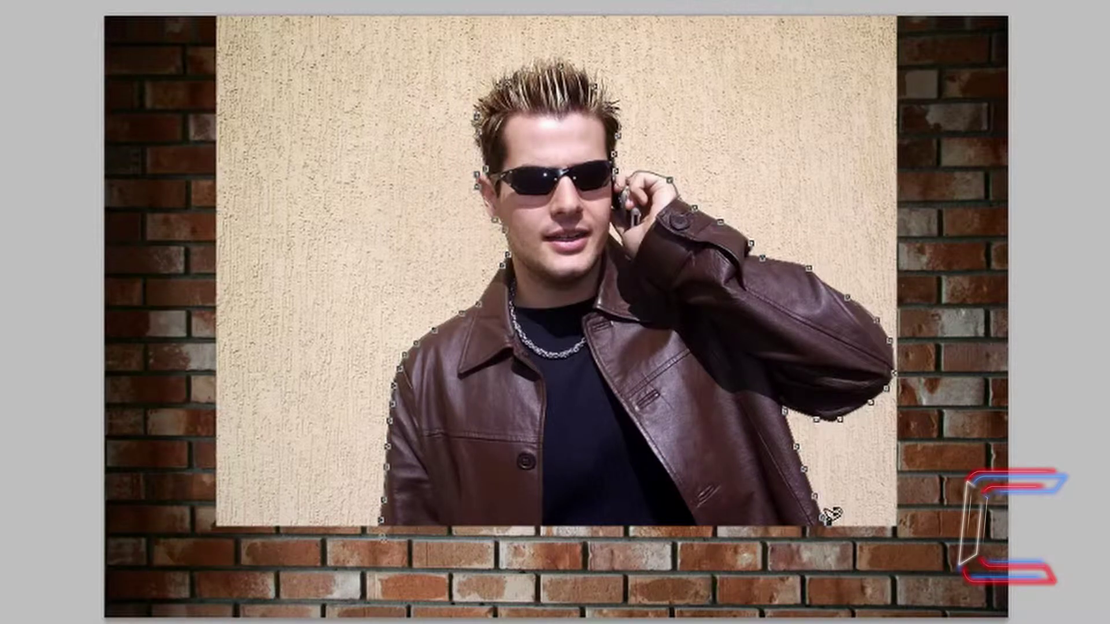
pyautogui.moveTo(832, 514); pyautogui.dragTo(833, 571)
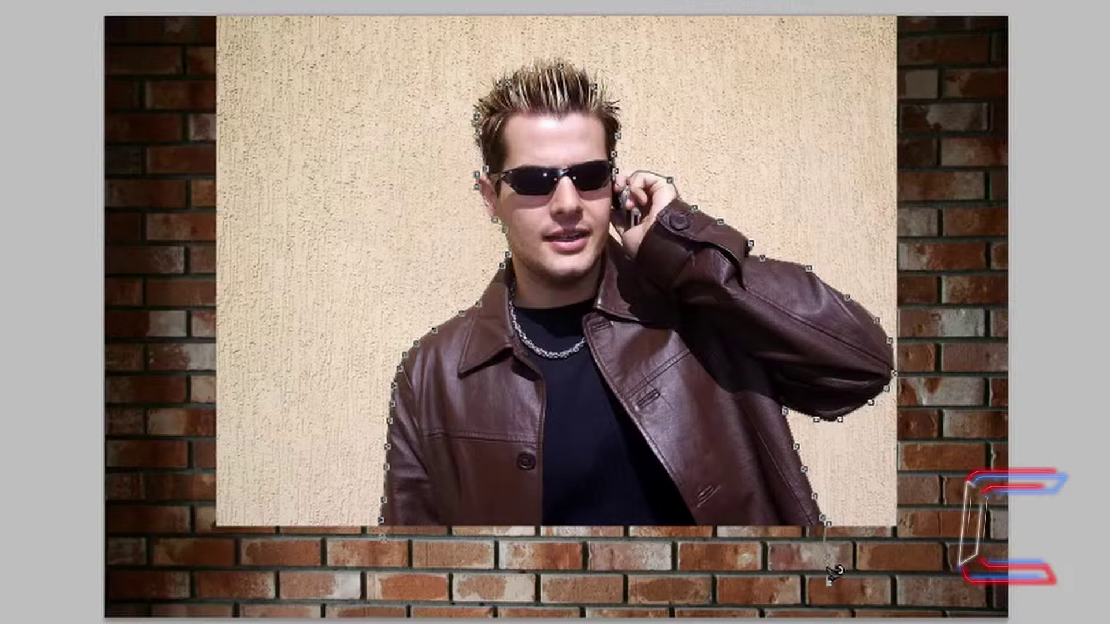
pyautogui.doubleClick(834, 573)
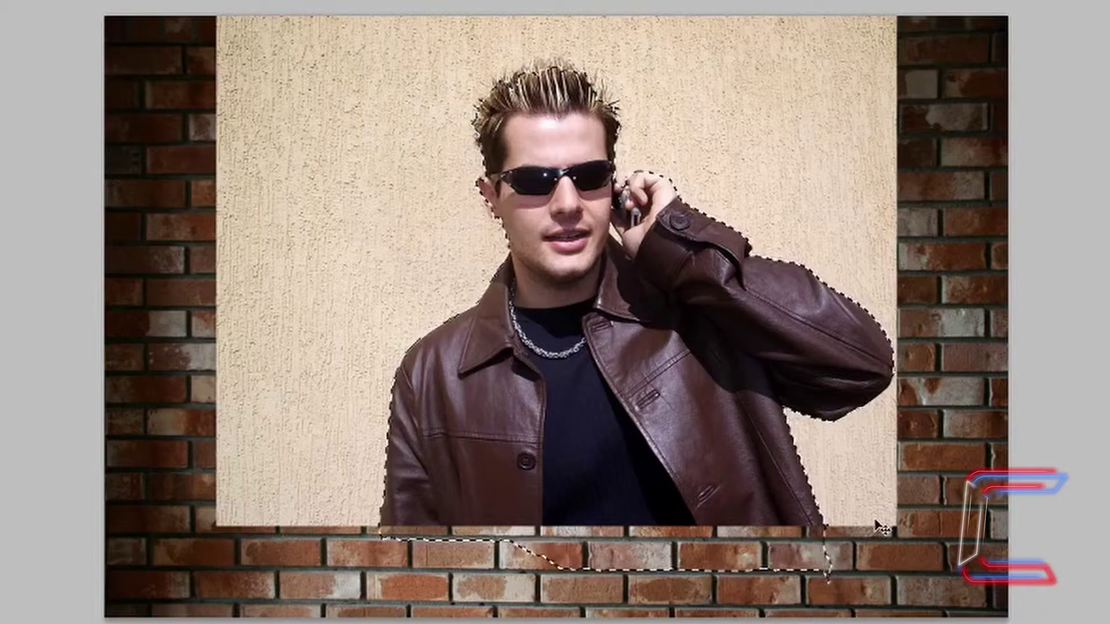
# - Invert the selection, delete the beige wall around the man, and deselect
pyautogui.hotkey('ctrl', 'shift', 'i')
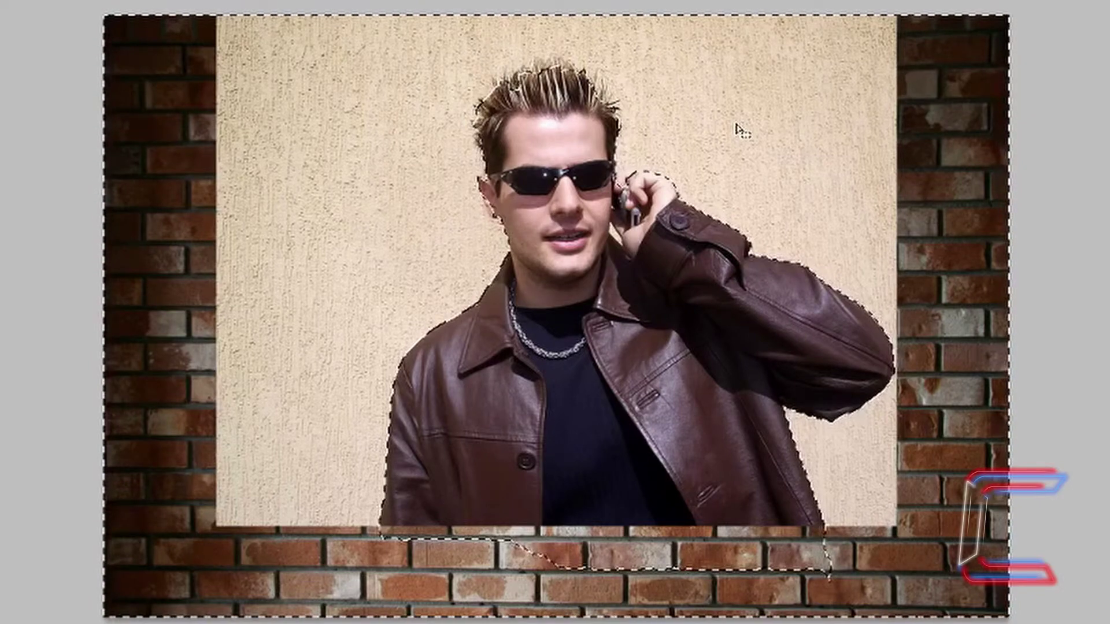
pyautogui.press('Delete')
pyautogui.hotkey('ctrl', 'd')
pyautogui.click(294, 215)
pyautogui.click(295, 252)
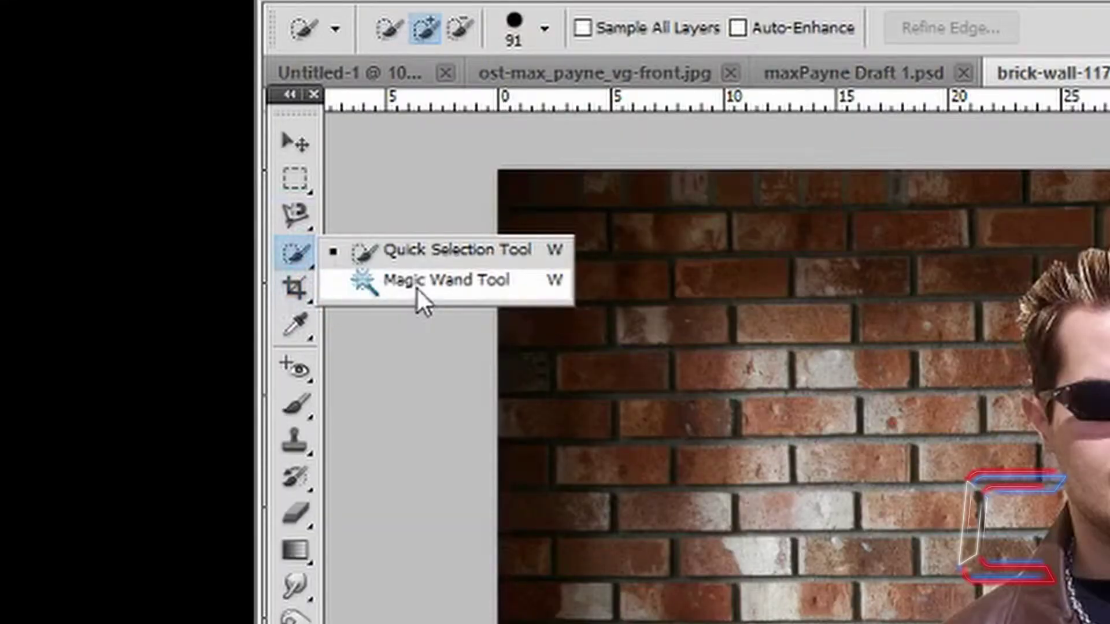
pyautogui.click(417, 287)
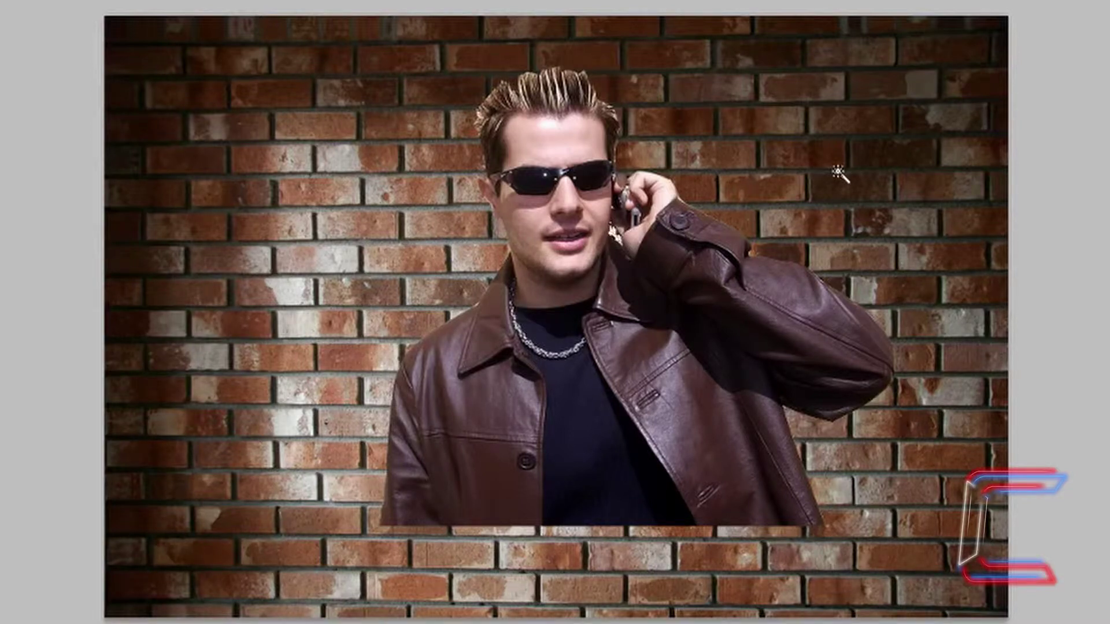
pyautogui.press('v')
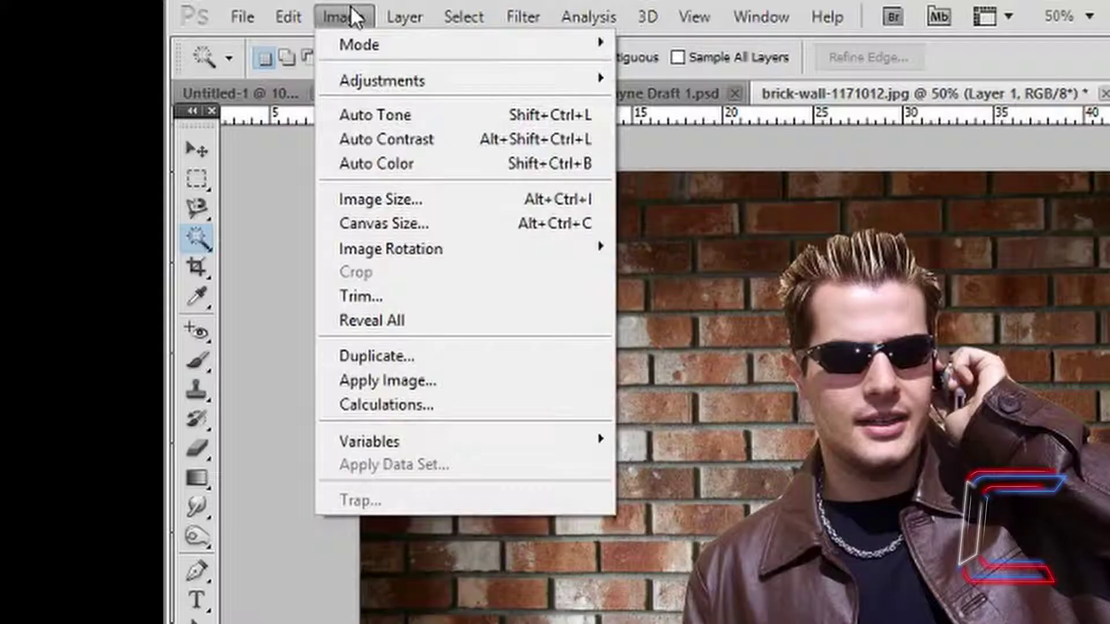
# - Apply a Threshold adjustment with level 128 to the man's layer
pyautogui.moveTo(392, 68)
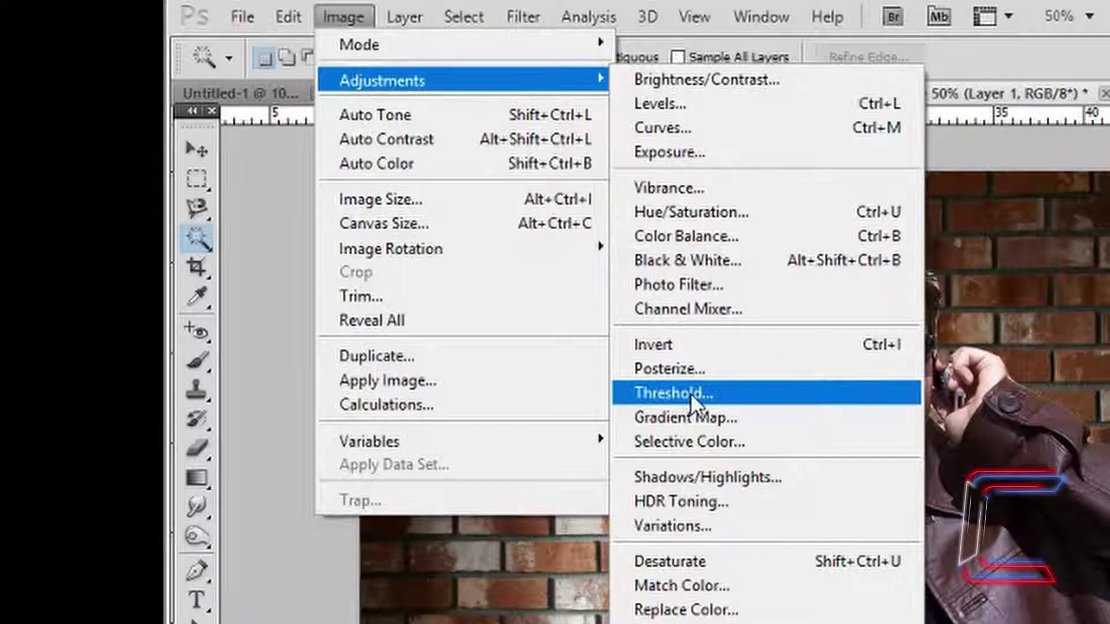
pyautogui.click(690, 394)
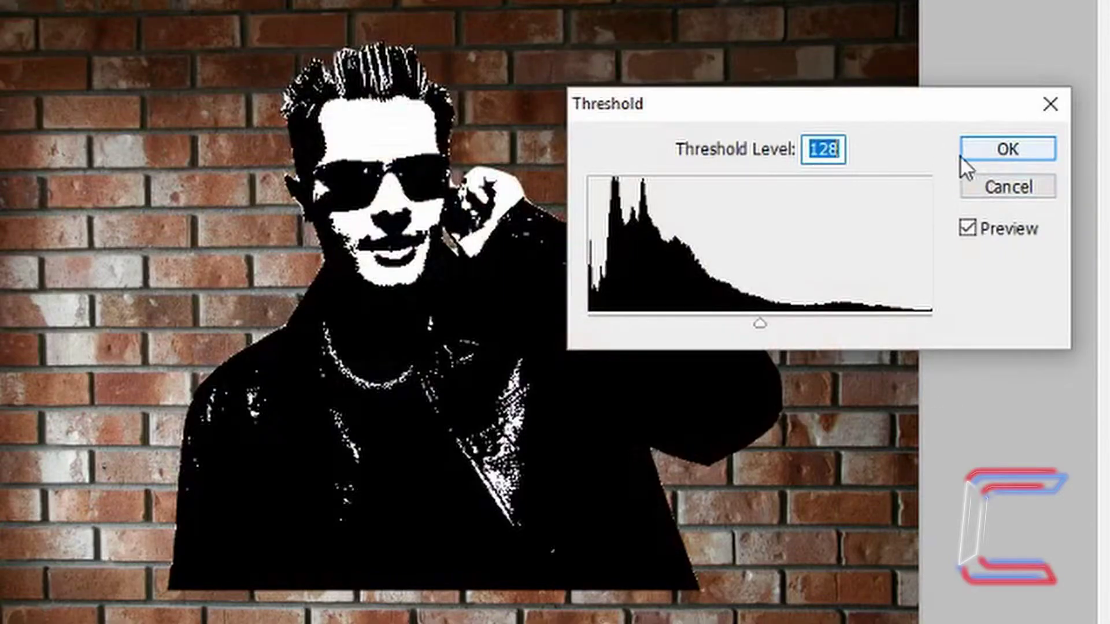
pyautogui.click(1009, 148)
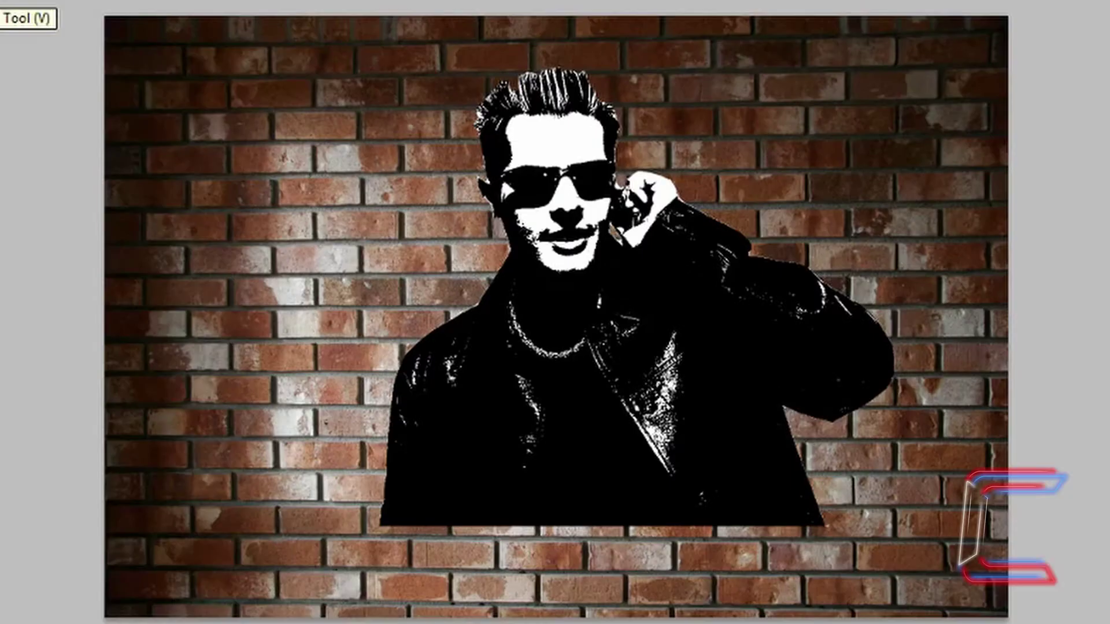
# - Move the man slightly left over the brick wall and name his layer "man"
pyautogui.moveTo(585, 398); pyautogui.dragTo(562, 396)
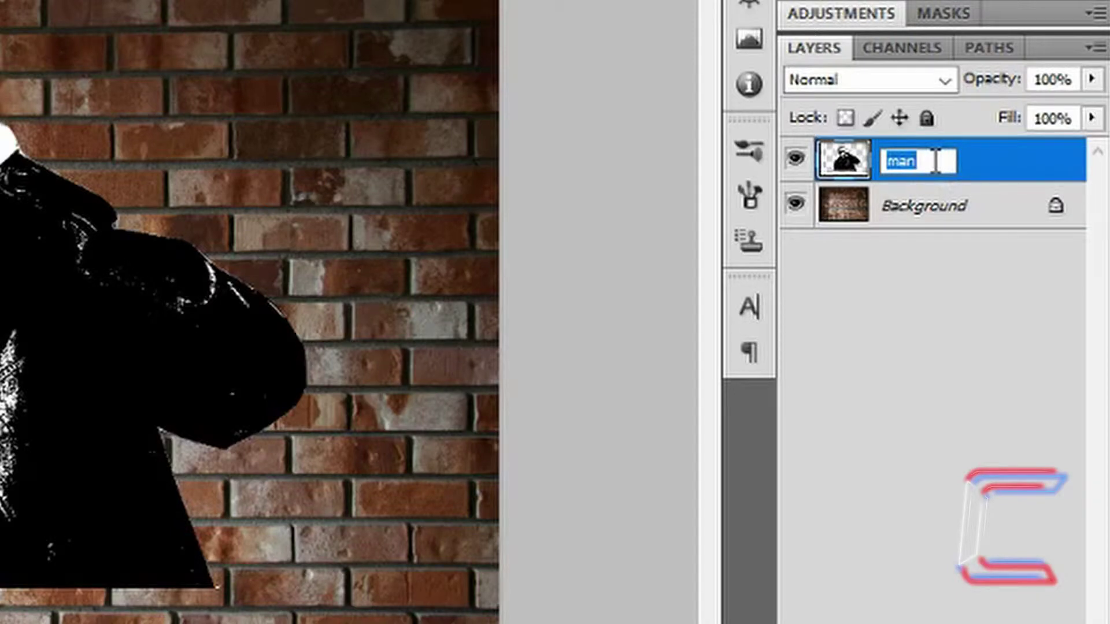
pyautogui.press('Return')
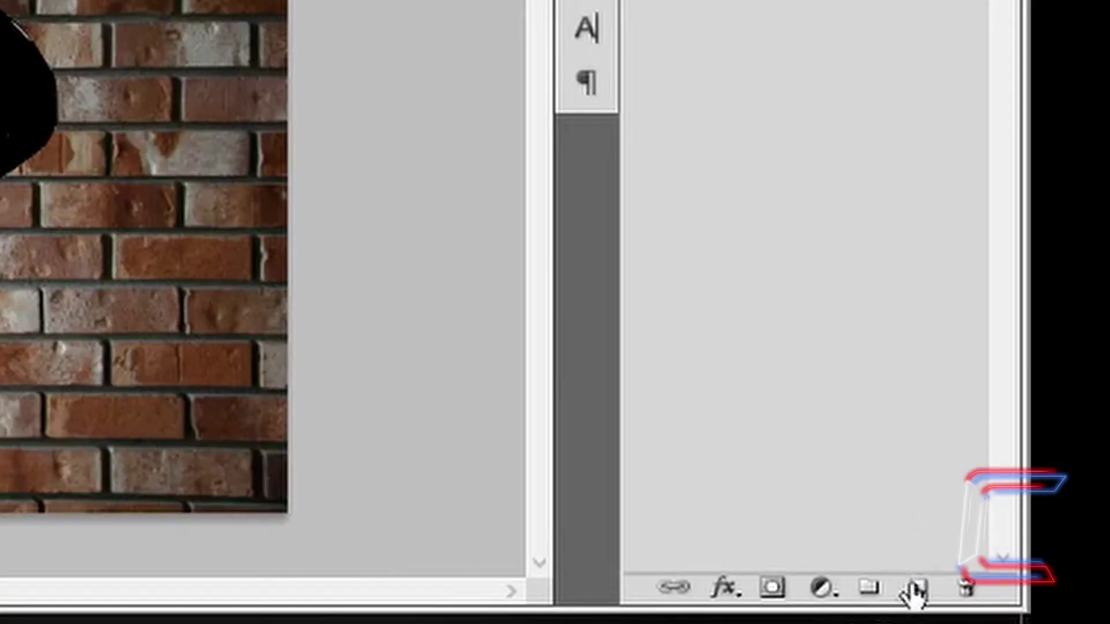
# - Add a new layer above the man layer and name it "light"
pyautogui.click(915, 589)
pyautogui.press('BackSpace')
pyautogui.press('BackSpace')
pyautogui.write('light')
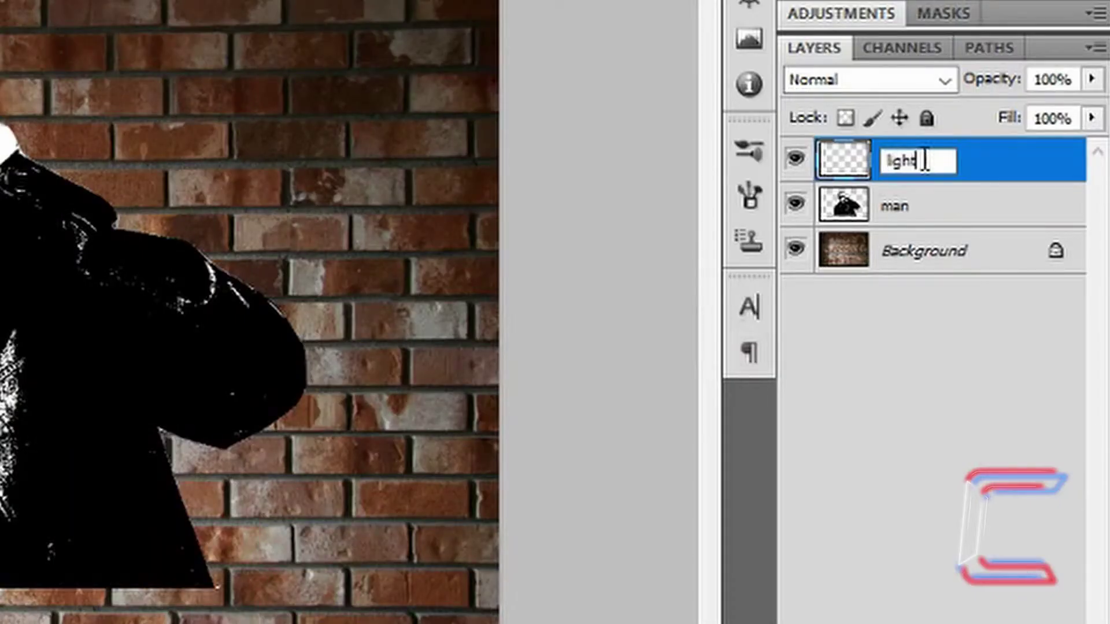
pyautogui.press('Return')
# - Make a rectangular marquee selection on the light layer framing the man from above his hair to his jacket's lower edge
pyautogui.click(296, 180)
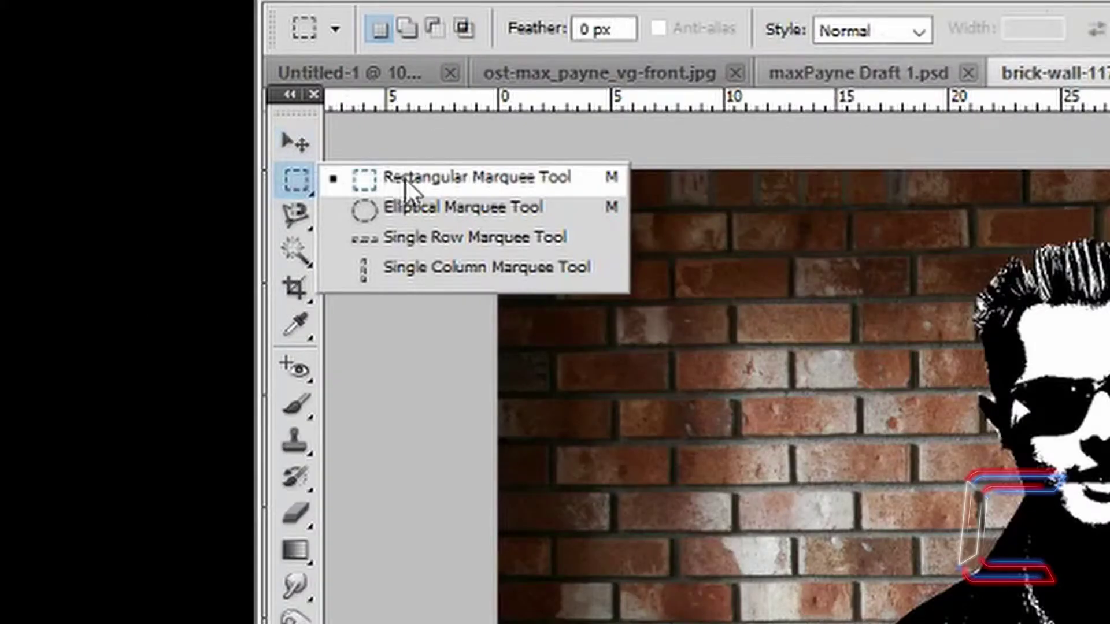
pyautogui.click(491, 185)
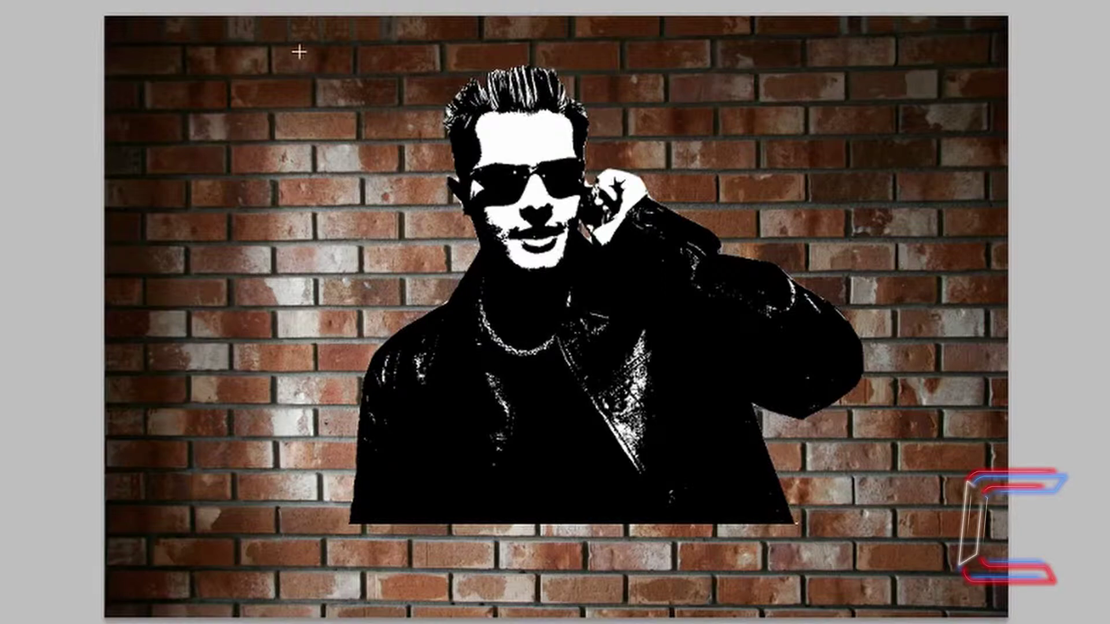
pyautogui.moveTo(336, 80); pyautogui.dragTo(843, 497)
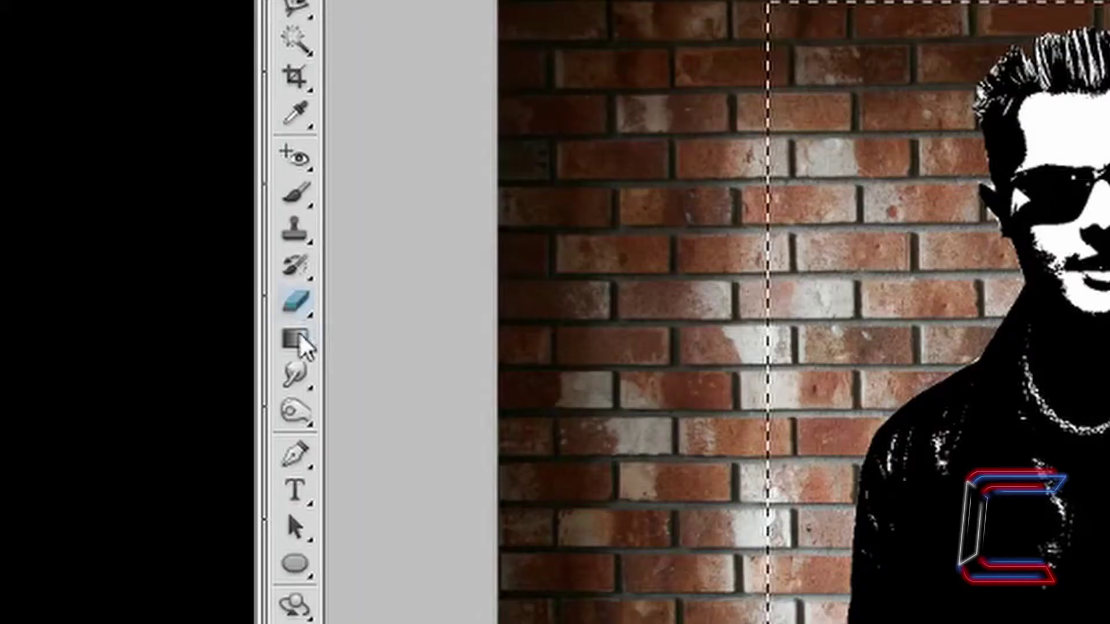
# - Edit the Gradient tool's custom gradient, setting the first colour stop at 0% to 434343
pyautogui.click(295, 339)
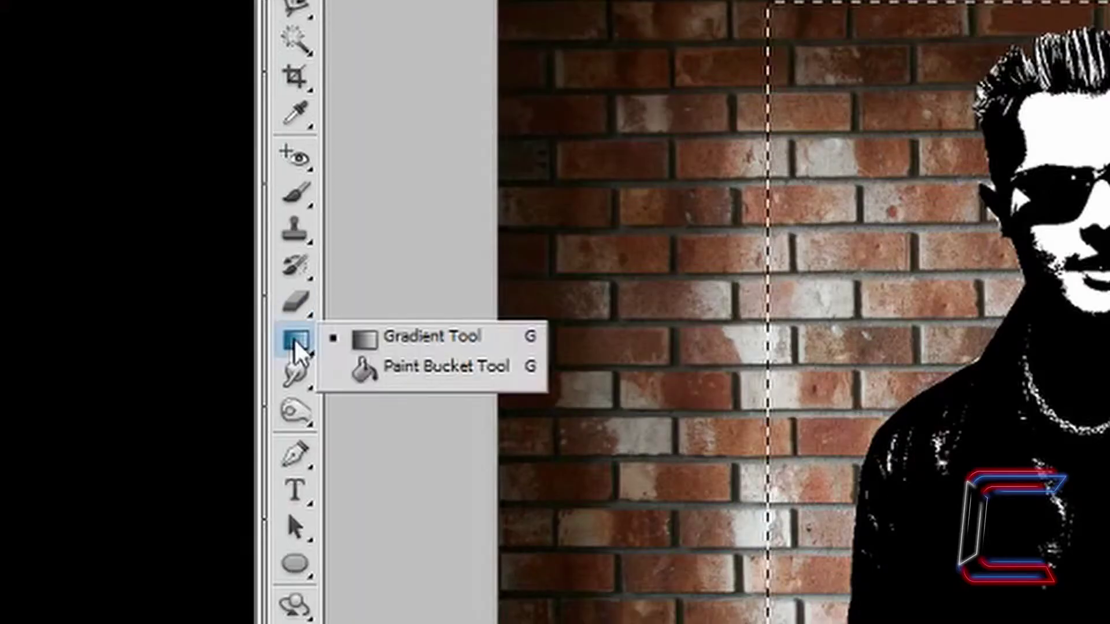
pyautogui.click(484, 336)
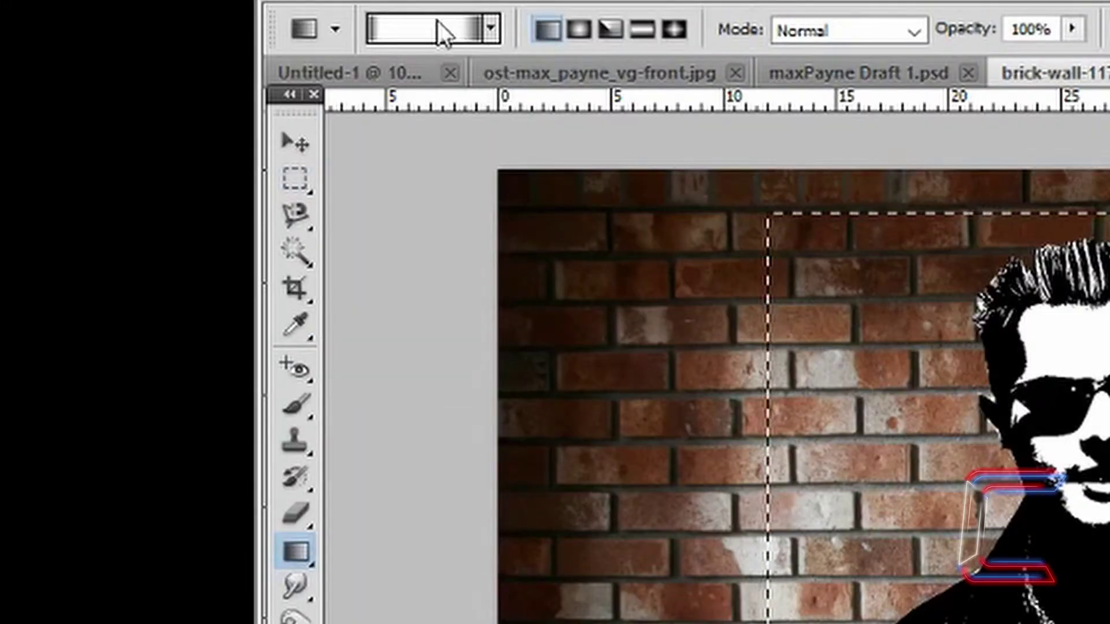
pyautogui.click(436, 25)
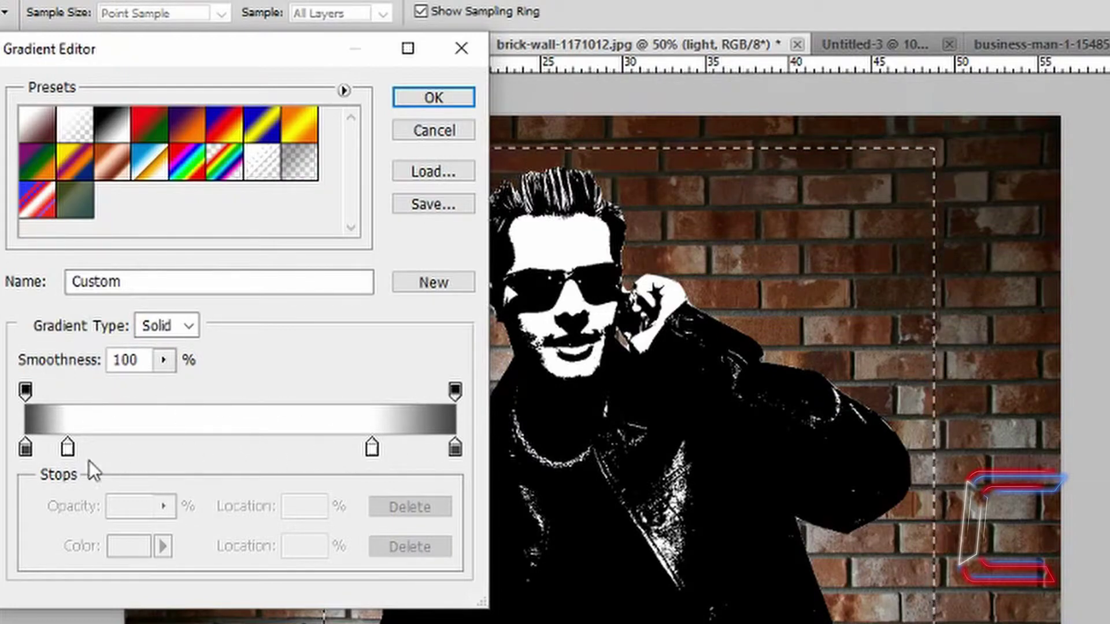
pyautogui.doubleClick(26, 448)
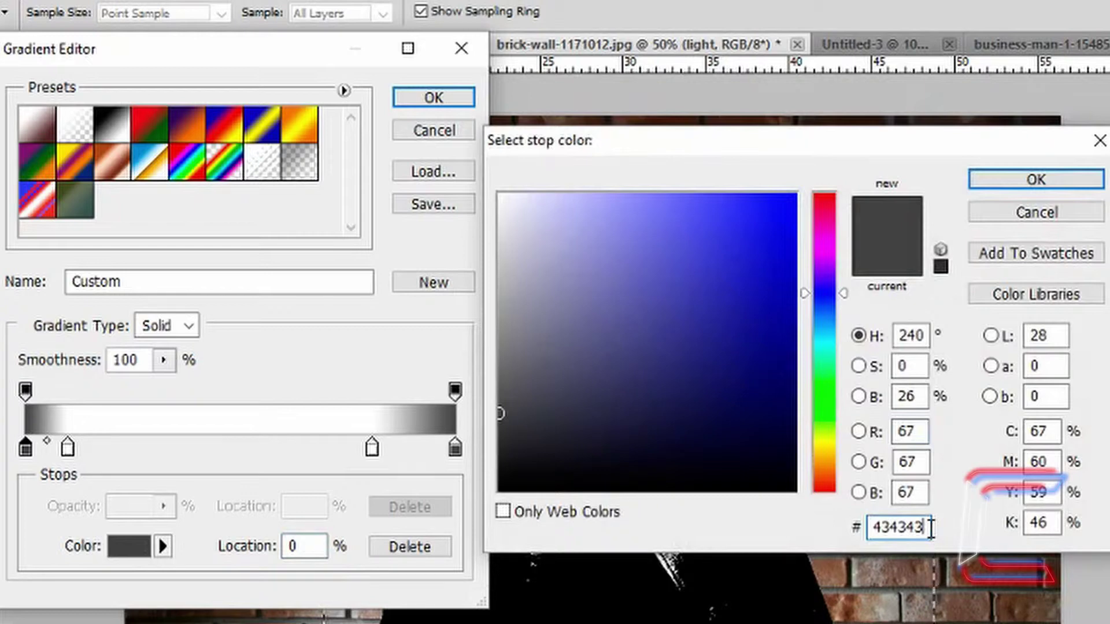
pyautogui.click(1039, 173)
# - Use white gradient stops at 10% and 80%, and set the end stop at 100% to 434343
pyautogui.click(68, 449)
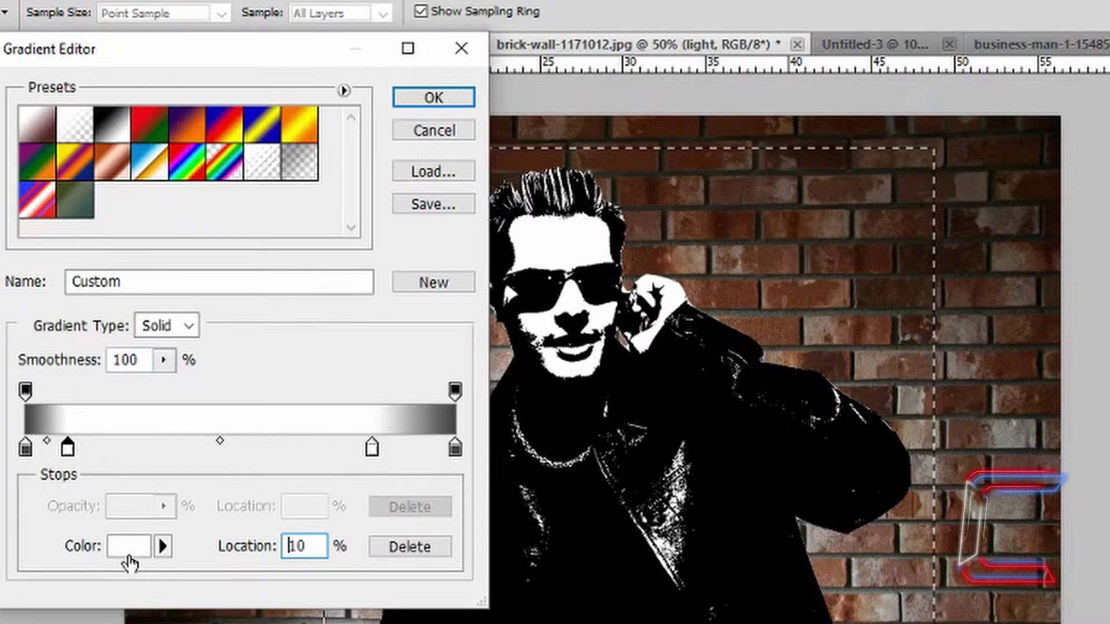
pyautogui.click(372, 452)
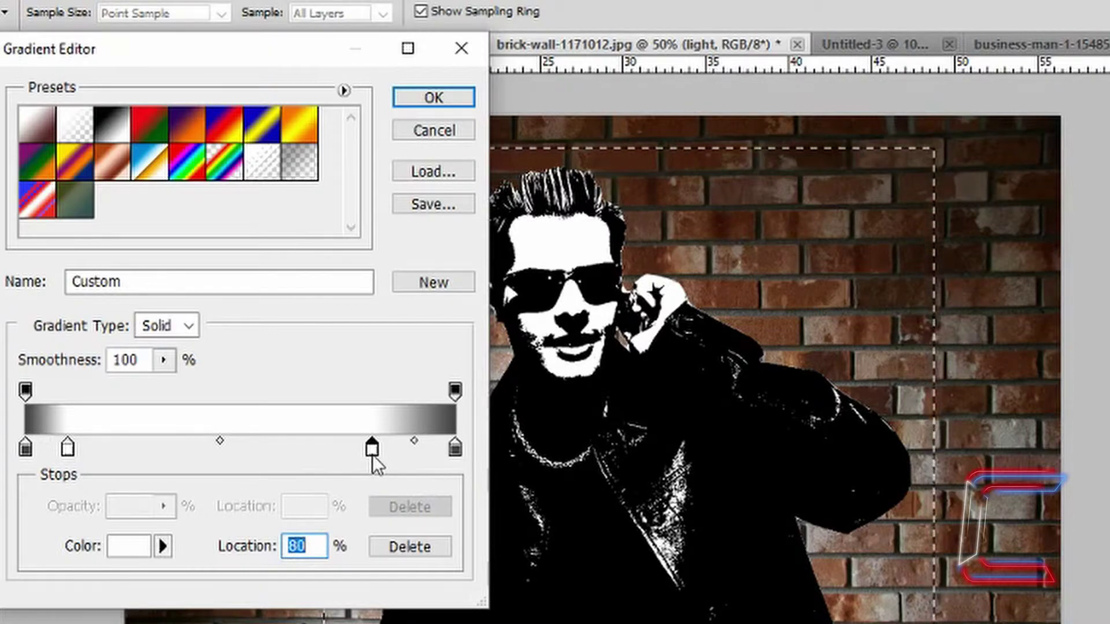
pyautogui.click(455, 448)
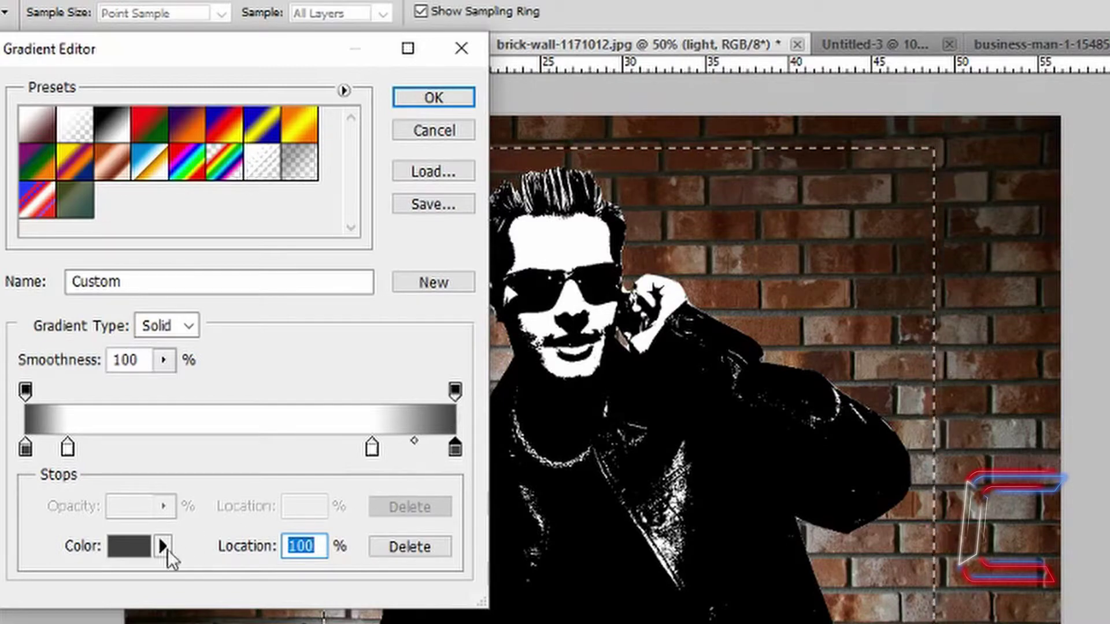
pyautogui.click(130, 546)
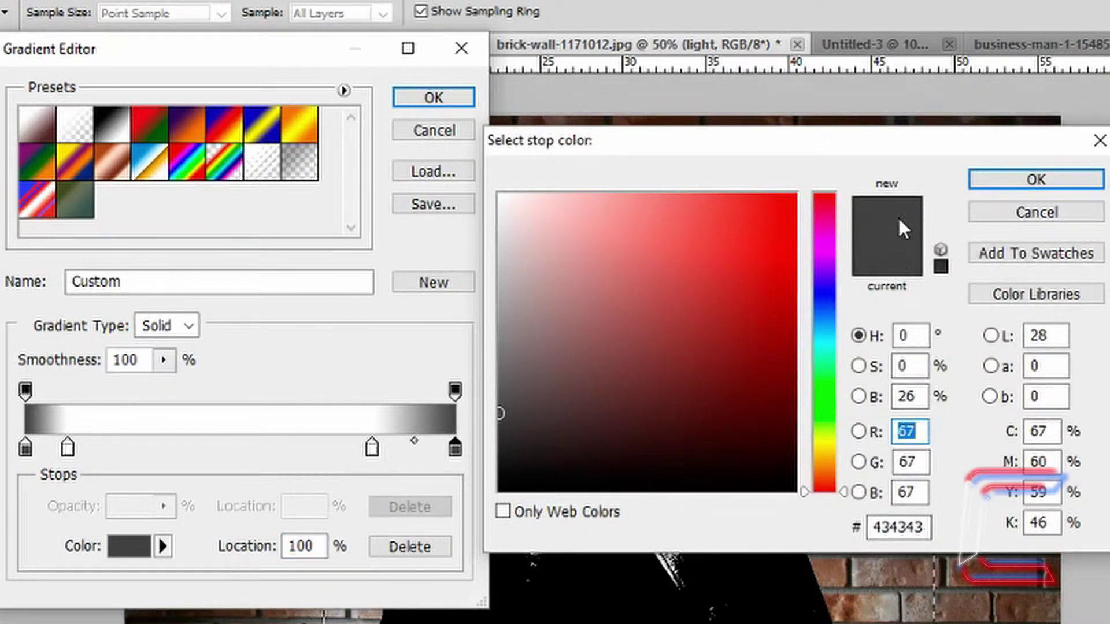
pyautogui.click(976, 179)
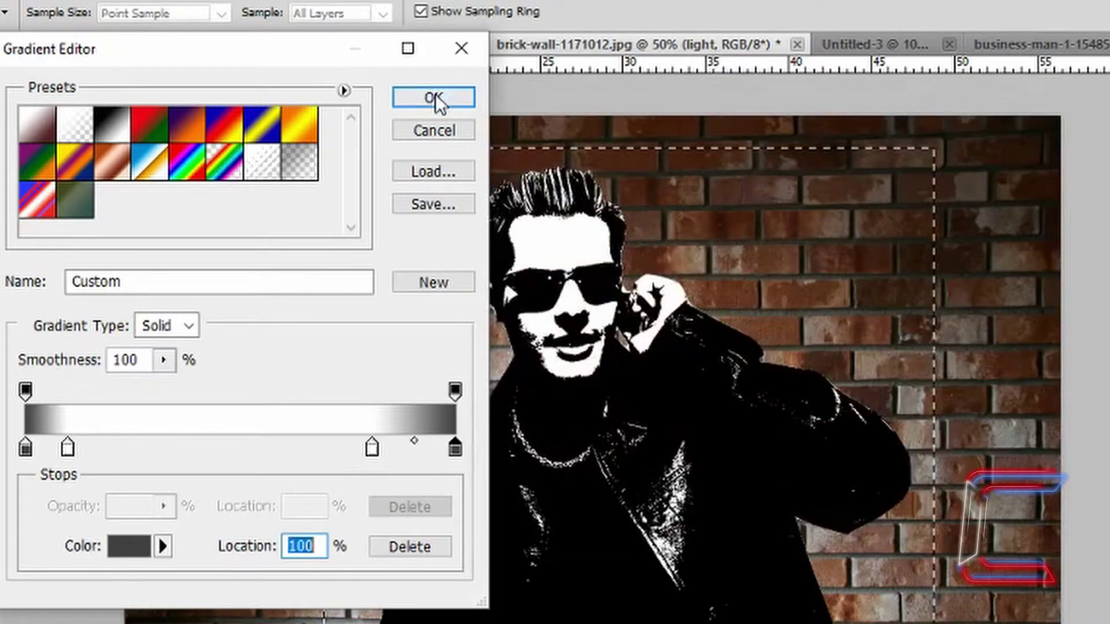
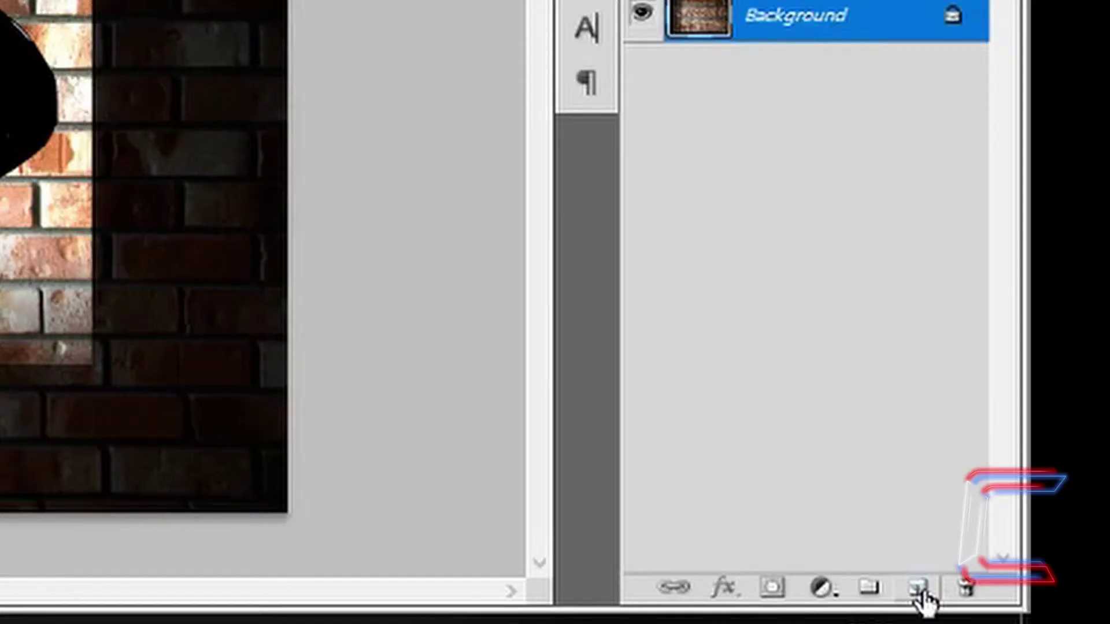
# - Add a new layer directly above the Background layer and name it "grey"
pyautogui.click(919, 591)
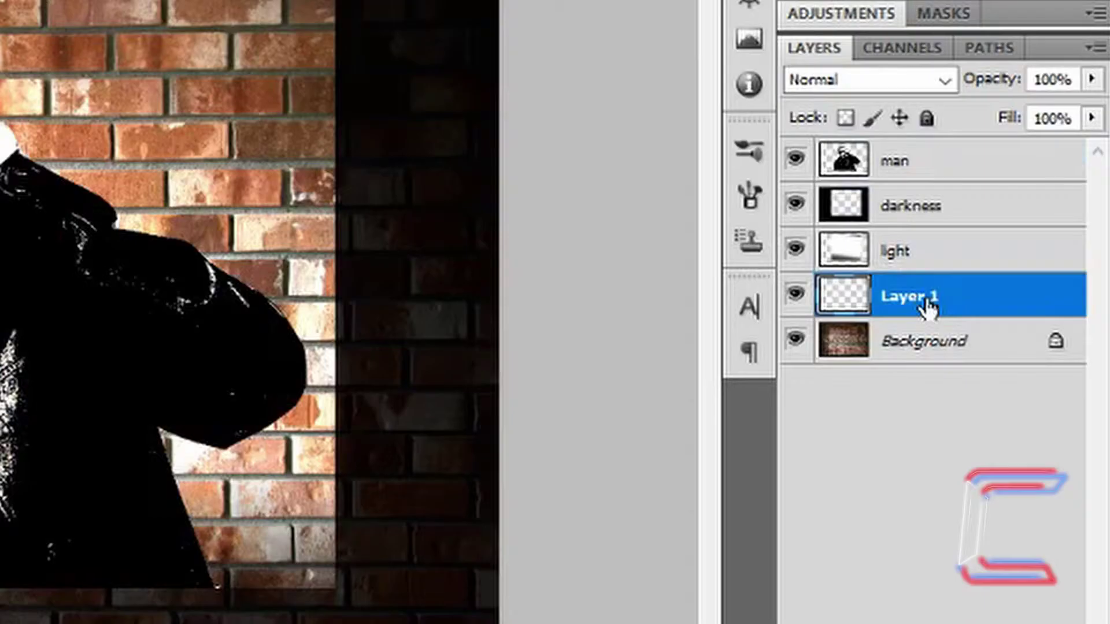
pyautogui.doubleClick(923, 297)
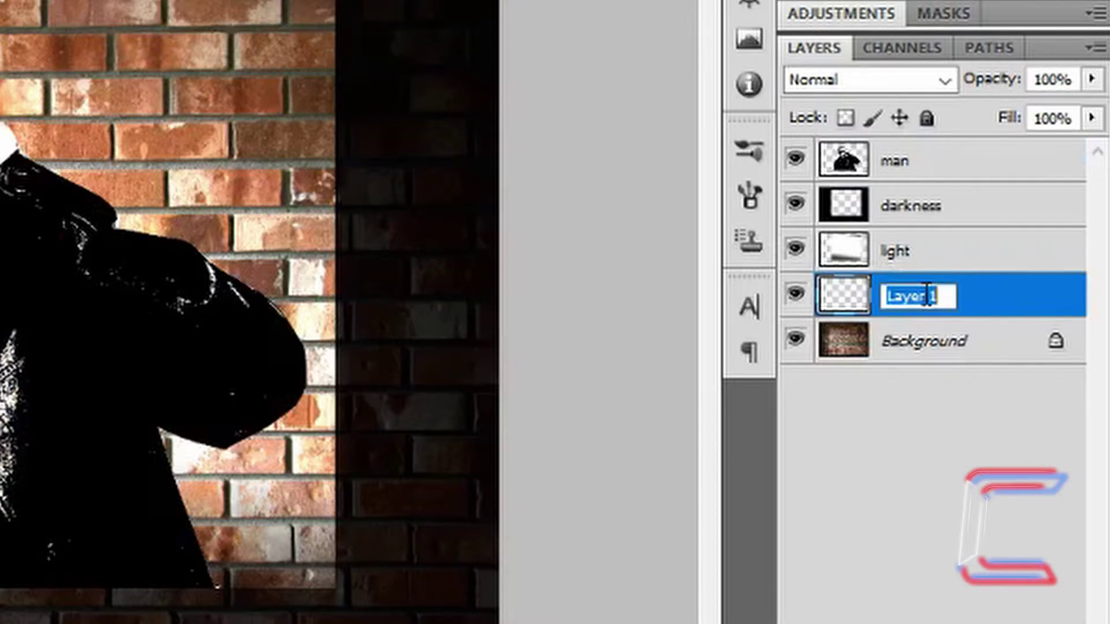
pyautogui.write('grey')
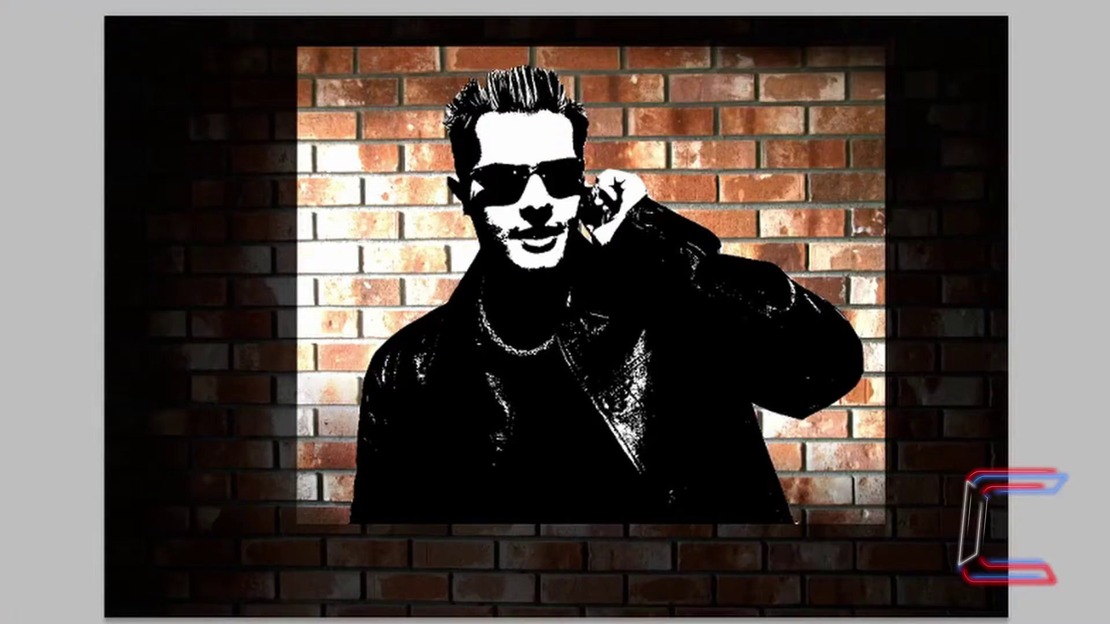
# - Fill the grey layer with the custom colour 101519 in Normal mode at 100% opacity
pyautogui.hotkey('shift', 'F5')
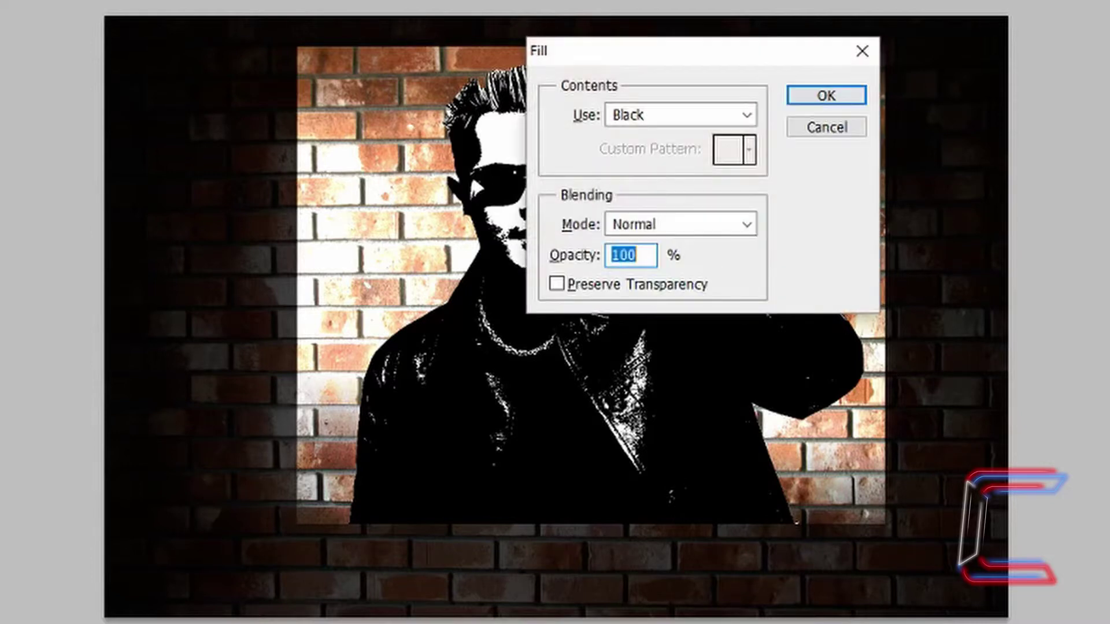
pyautogui.click(748, 114)
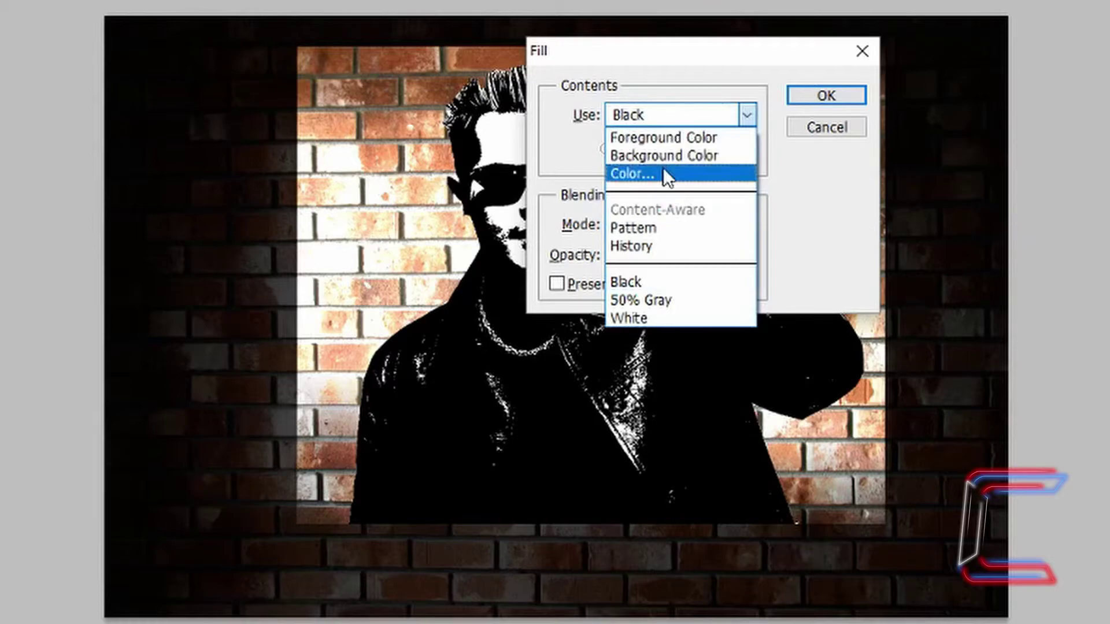
pyautogui.click(663, 173)
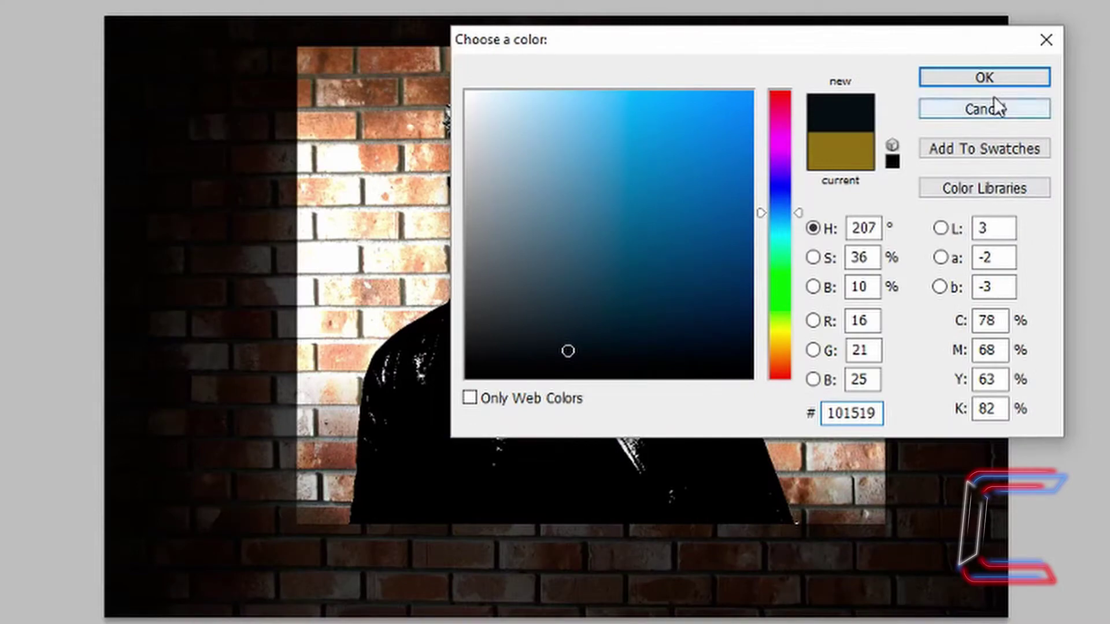
pyautogui.click(971, 70)
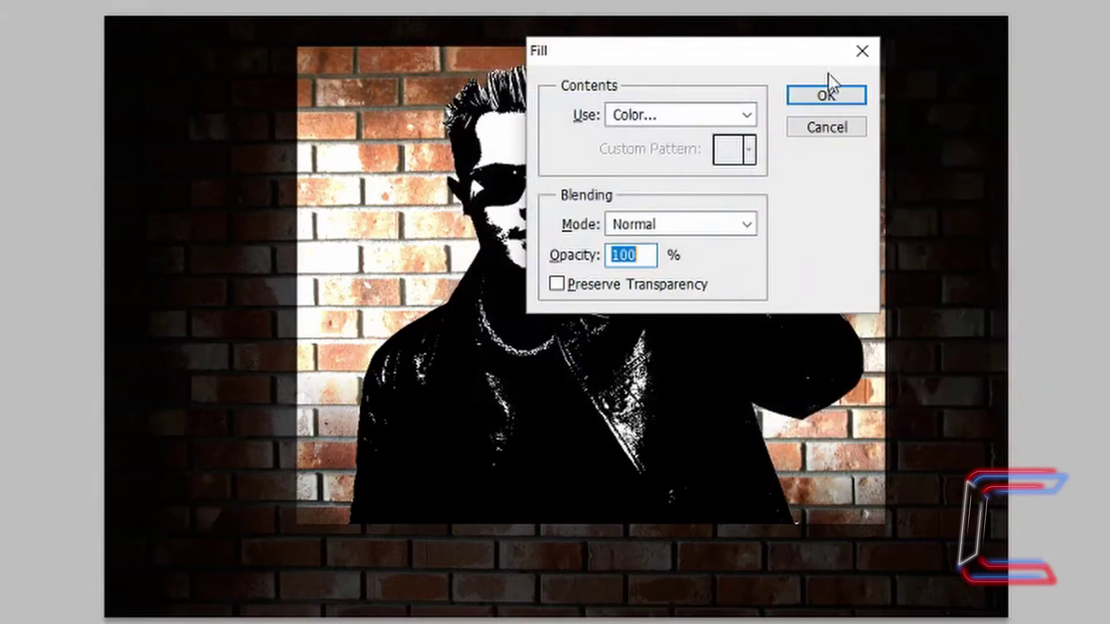
pyautogui.click(813, 97)
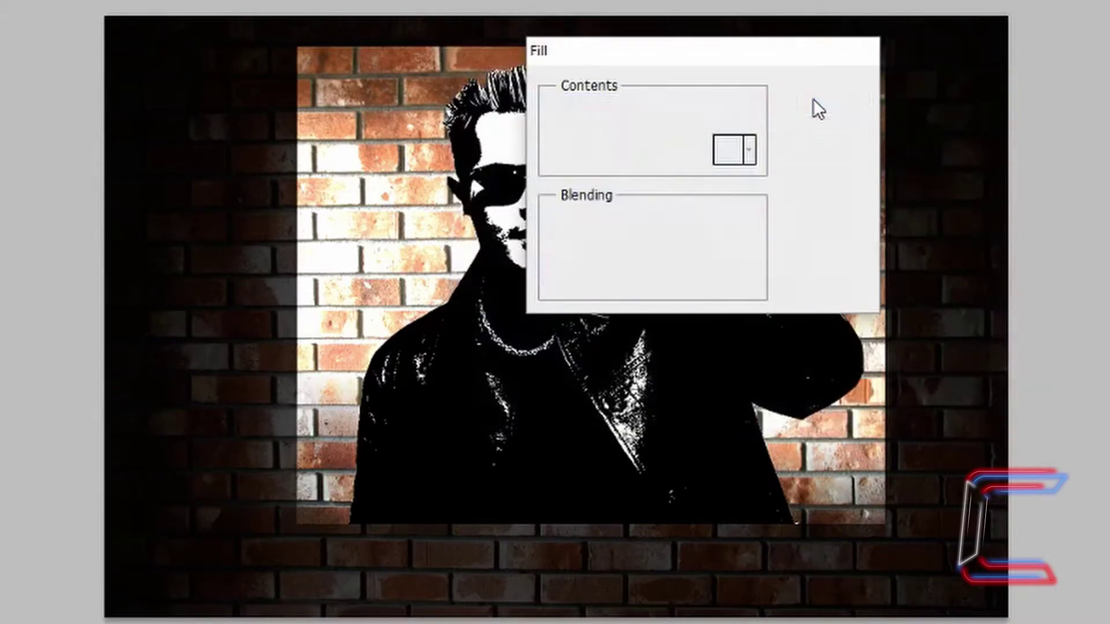
# - Set the grey layer's blend mode to Color and lower its opacity slightly
pyautogui.click(933, 82)
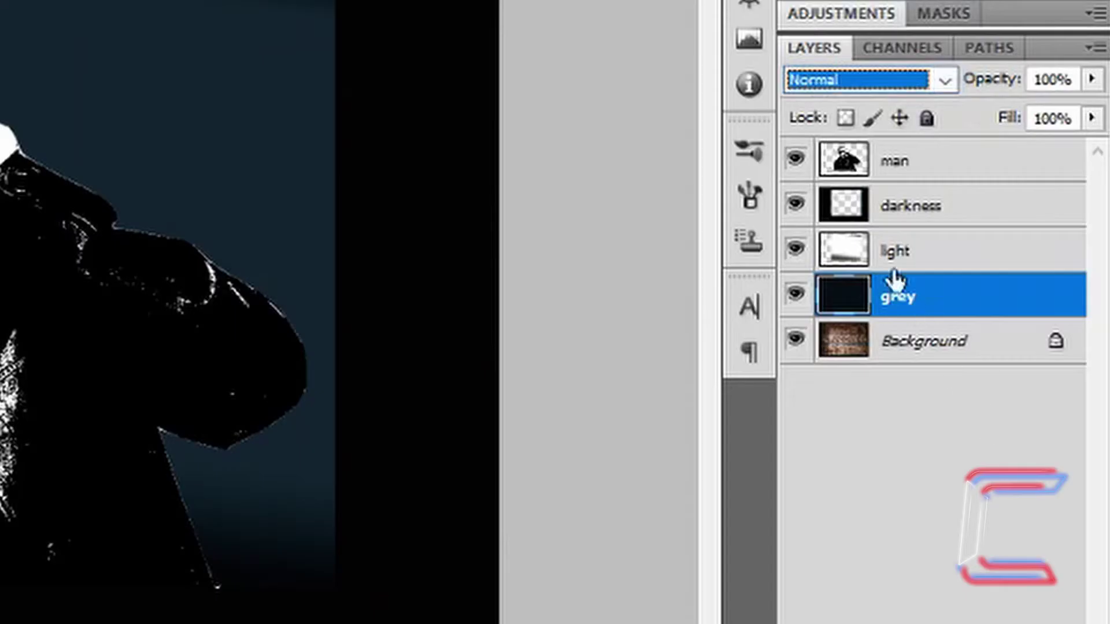
pyautogui.click(942, 84)
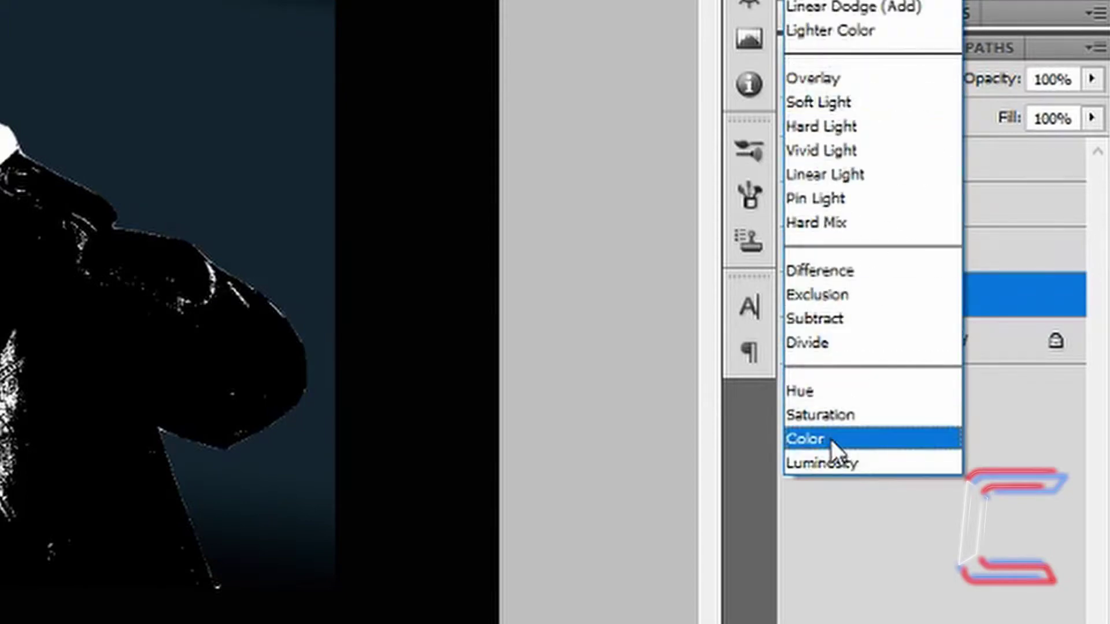
pyautogui.click(831, 440)
pyautogui.click(1028, 81)
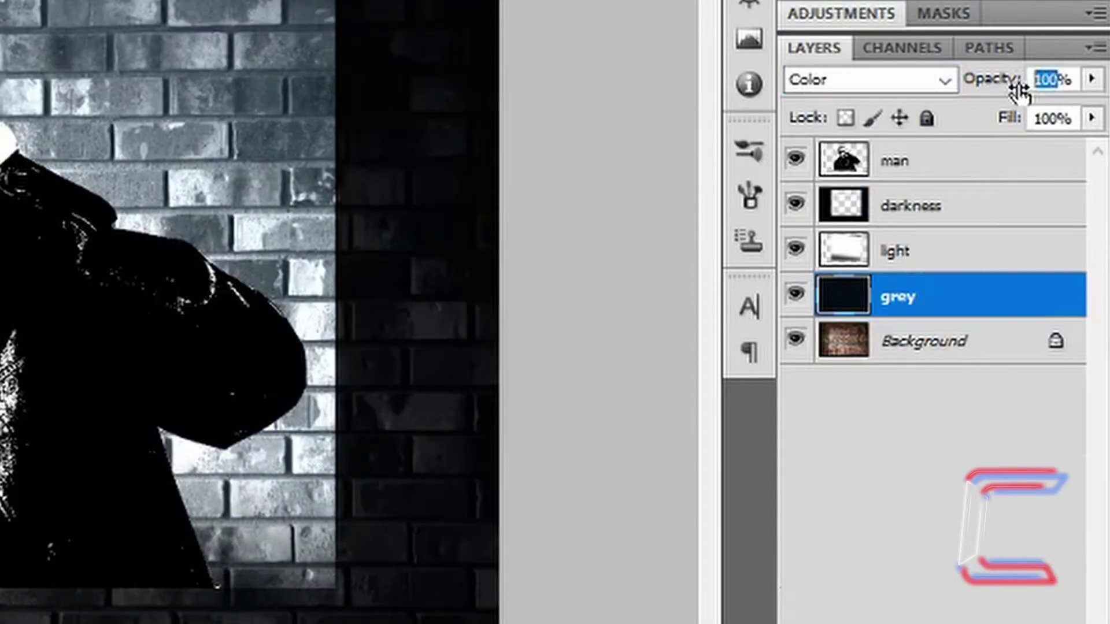
pyautogui.moveTo(1018, 91); pyautogui.dragTo(1019, 91)
# - Apply a Gaussian Blur with a 2.0 pixel radius to the darkness layer
pyautogui.click(959, 250)
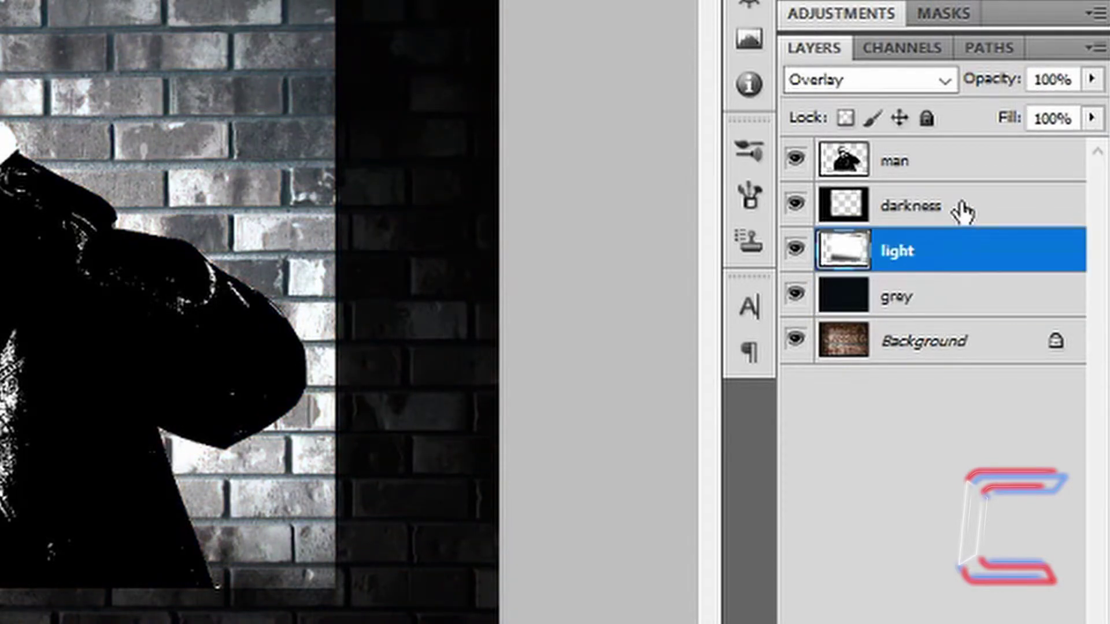
pyautogui.click(962, 211)
pyautogui.click(326, 23)
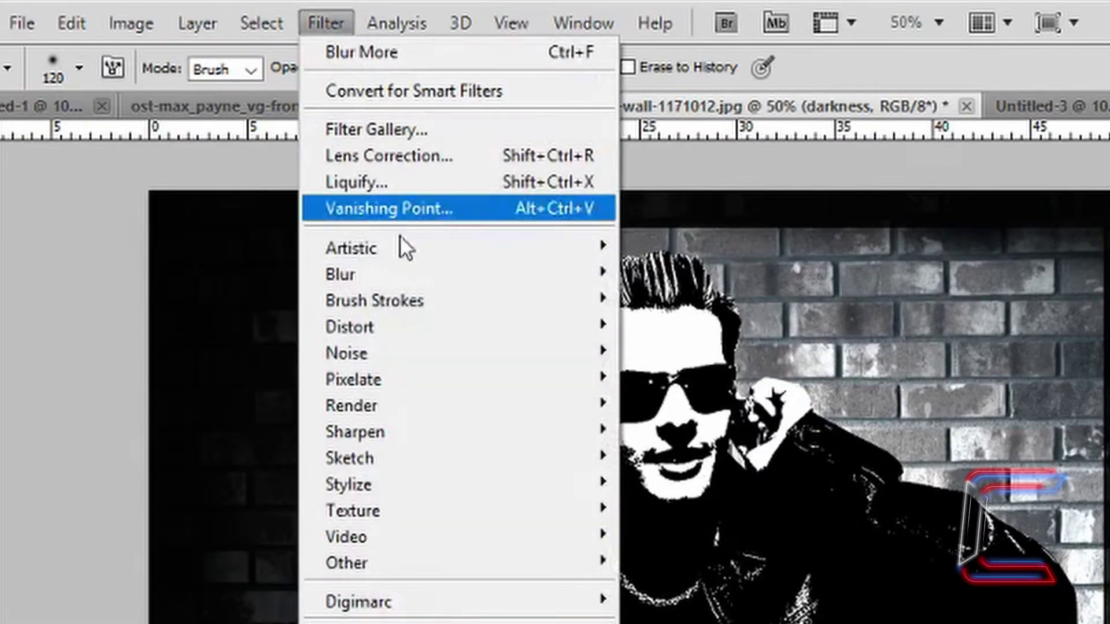
pyautogui.moveTo(480, 280)
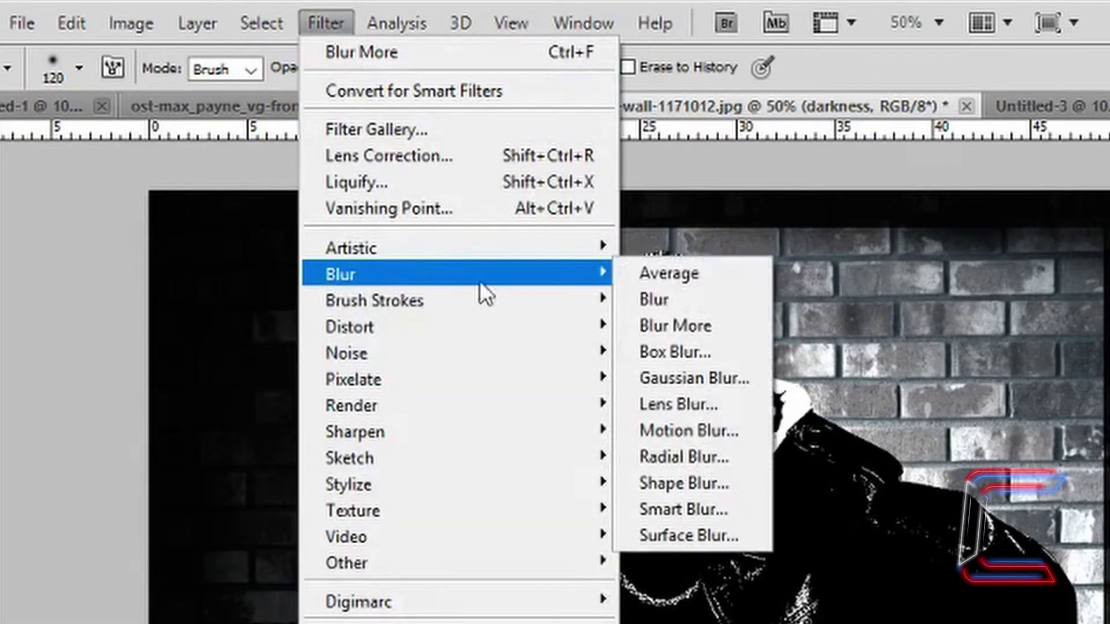
pyautogui.click(740, 375)
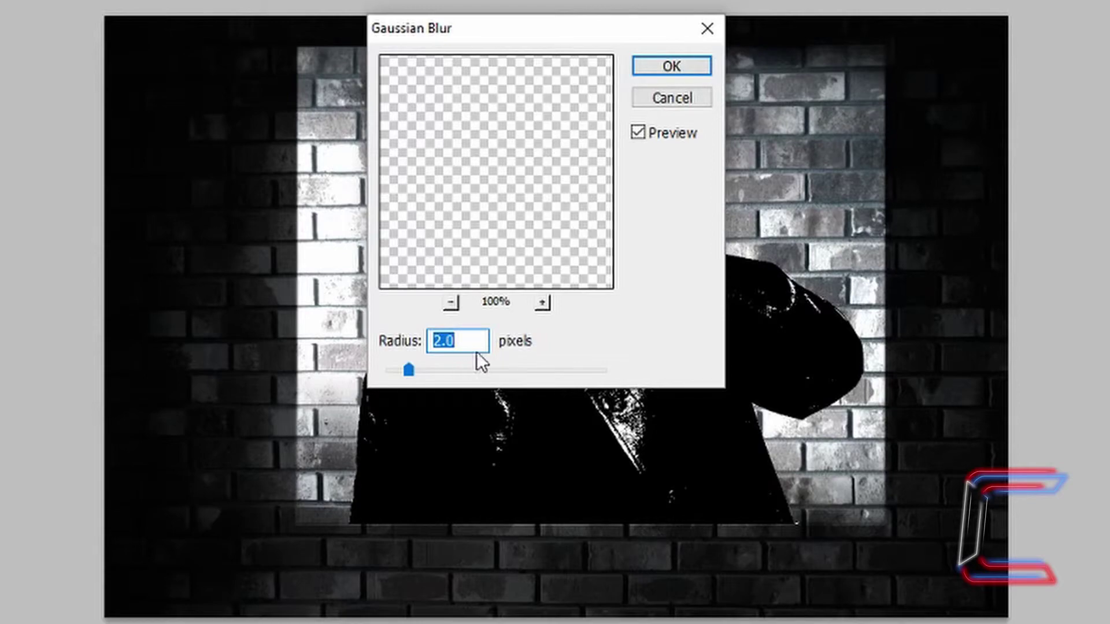
pyautogui.click(672, 65)
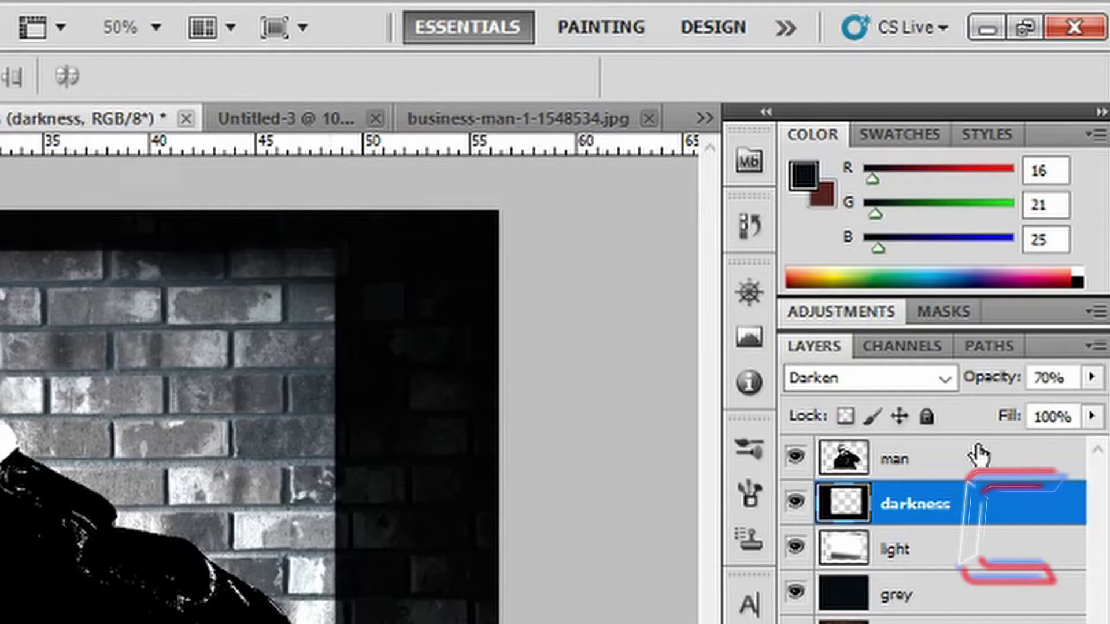
# - Set the man layer's blend mode to Multiply
pyautogui.click(955, 463)
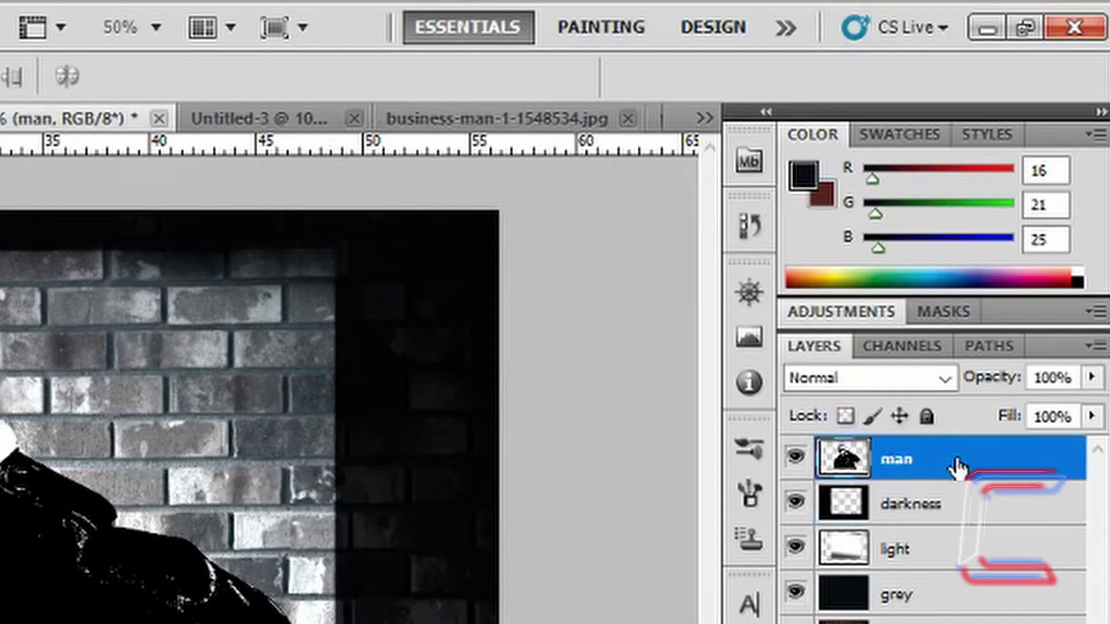
pyautogui.click(946, 377)
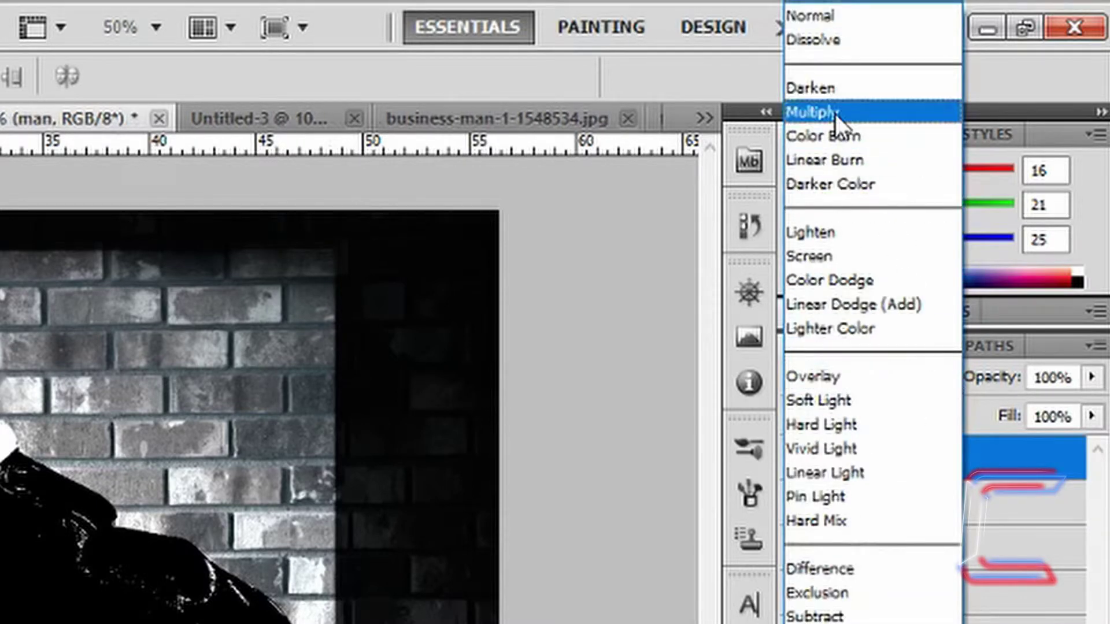
pyautogui.click(834, 113)
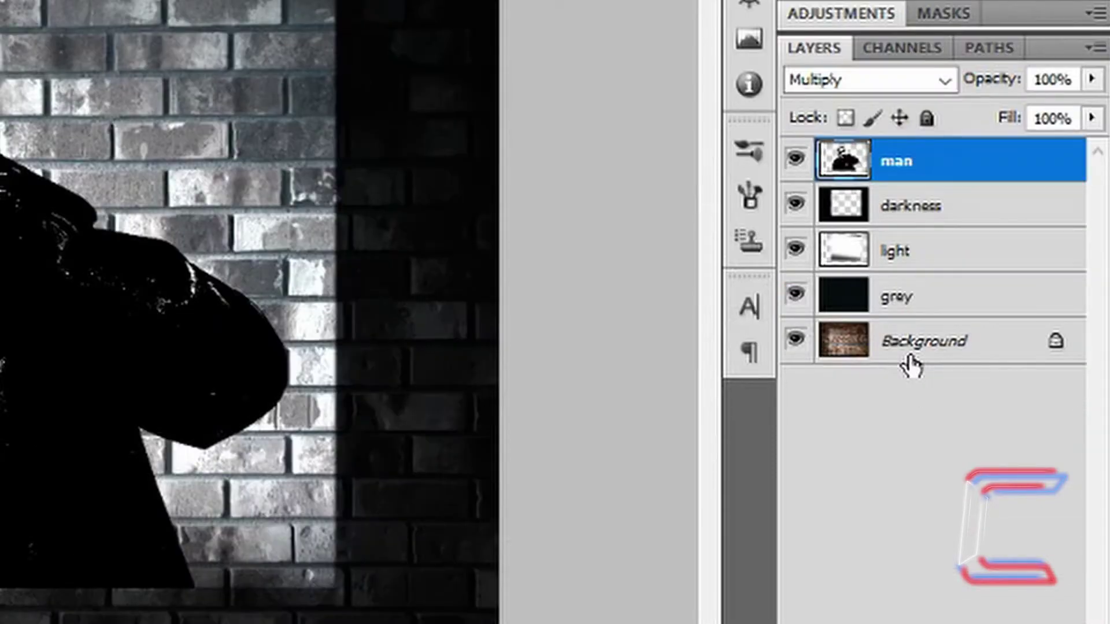
# - On the Background layer, use the Brush tool to lighten the bricks showing through the man's face
pyautogui.click(910, 361)
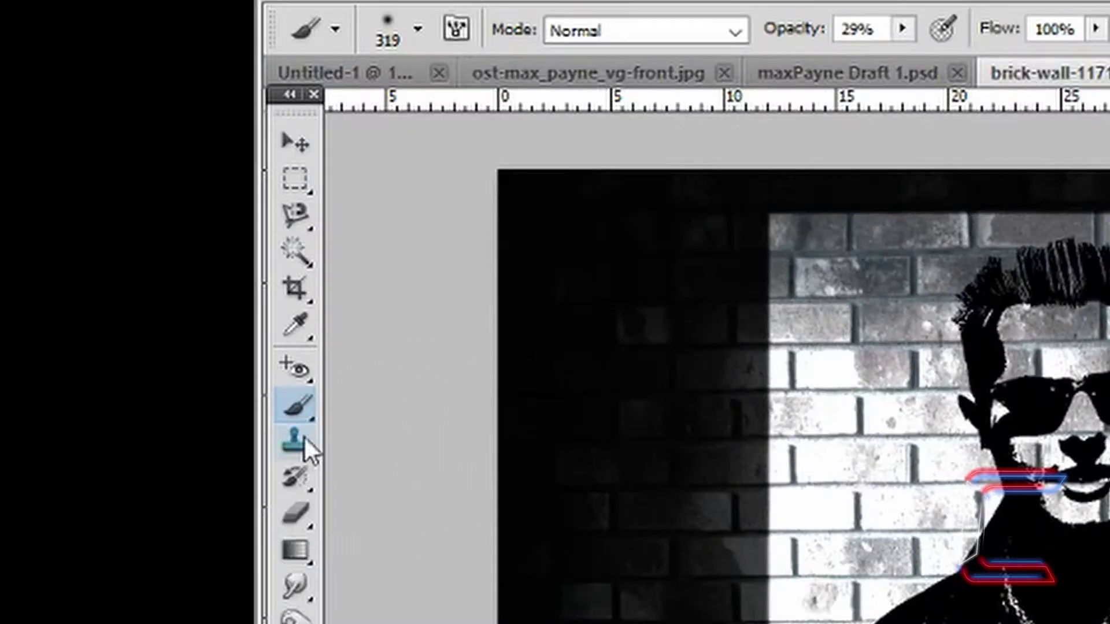
pyautogui.rightClick(298, 418)
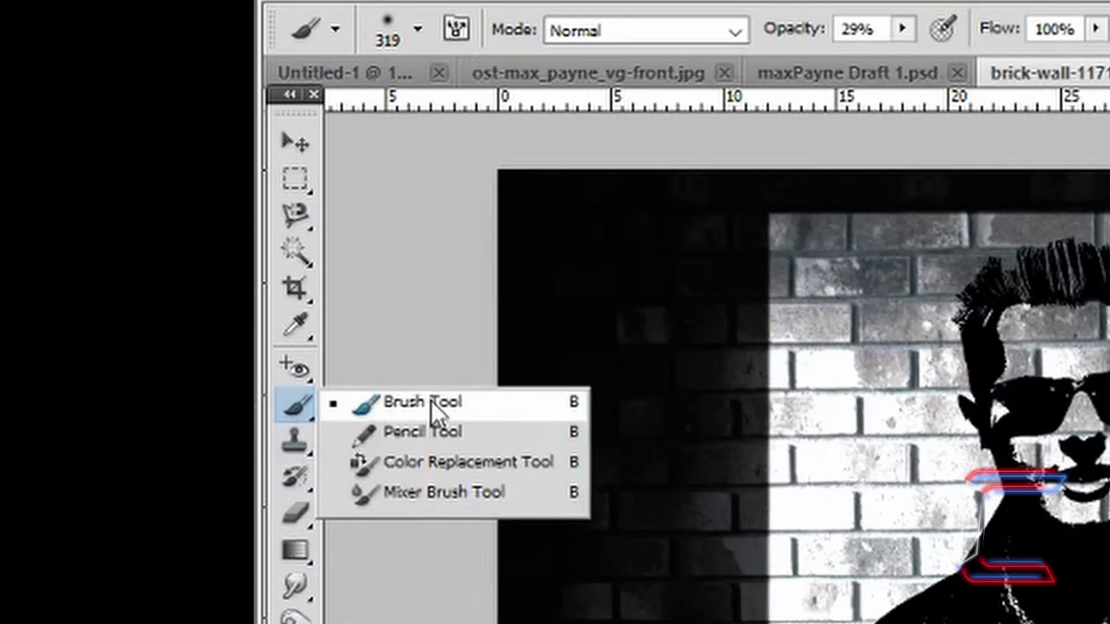
pyautogui.click(431, 401)
pyautogui.click(417, 29)
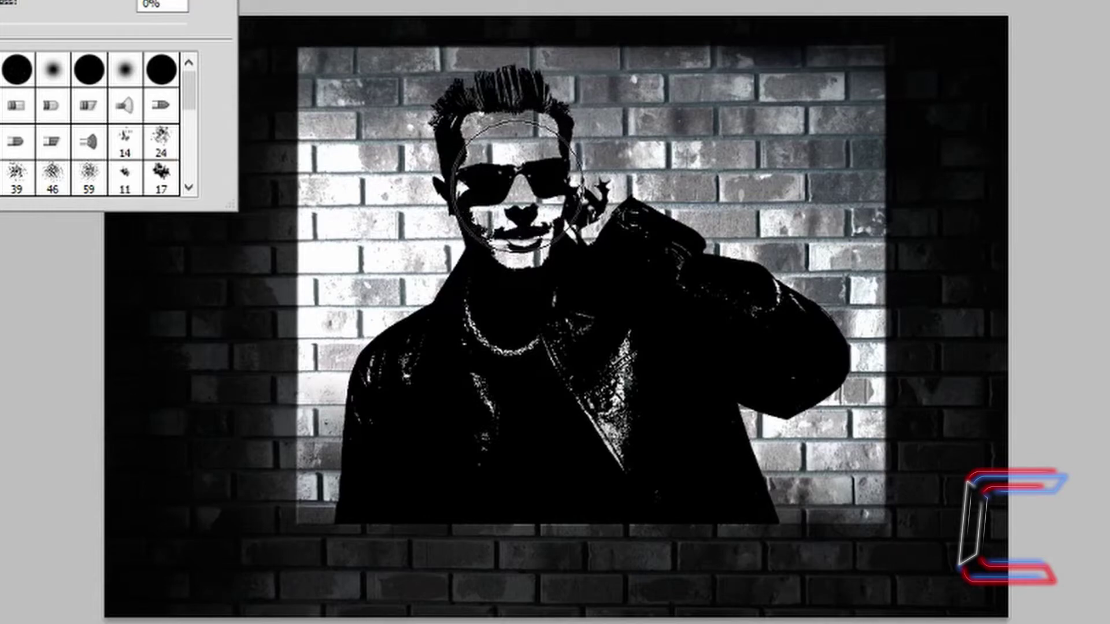
pyautogui.click(511, 183)
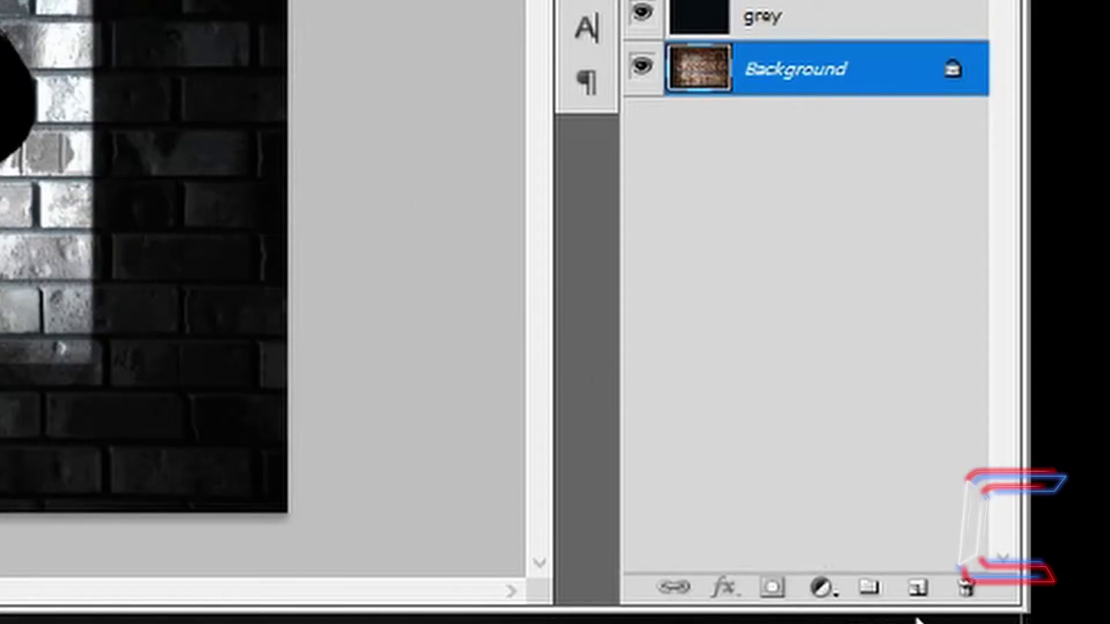
# - Add a new layer at the top of the layer stack, above the man layer, and name it "police tape"
pyautogui.click(916, 589)
pyautogui.moveTo(943, 355); pyautogui.dragTo(927, 173)
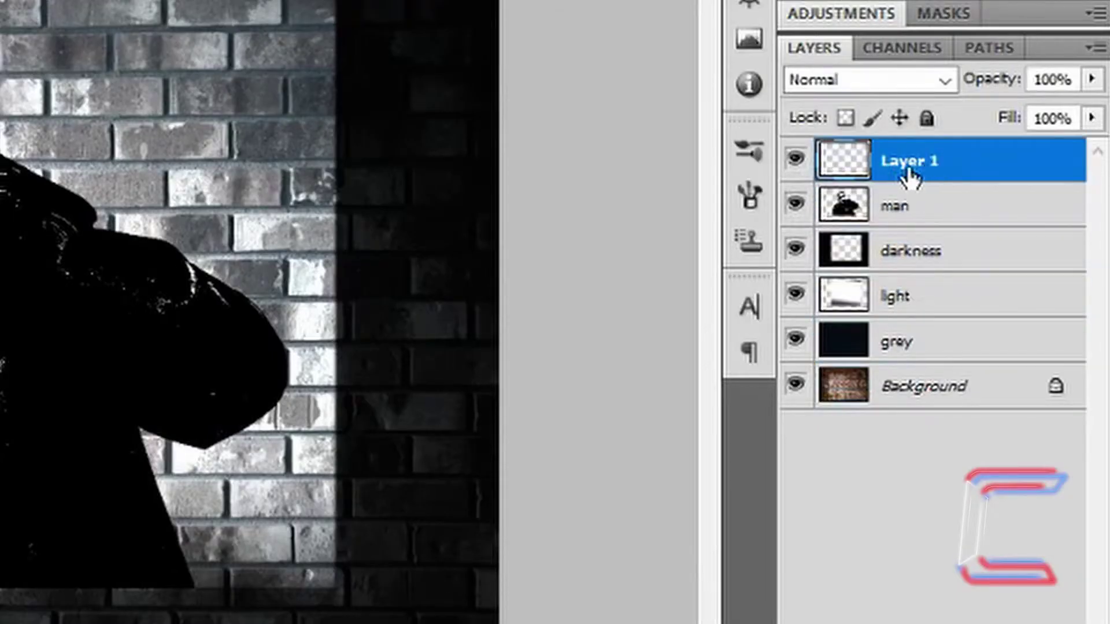
pyautogui.doubleClick(911, 161)
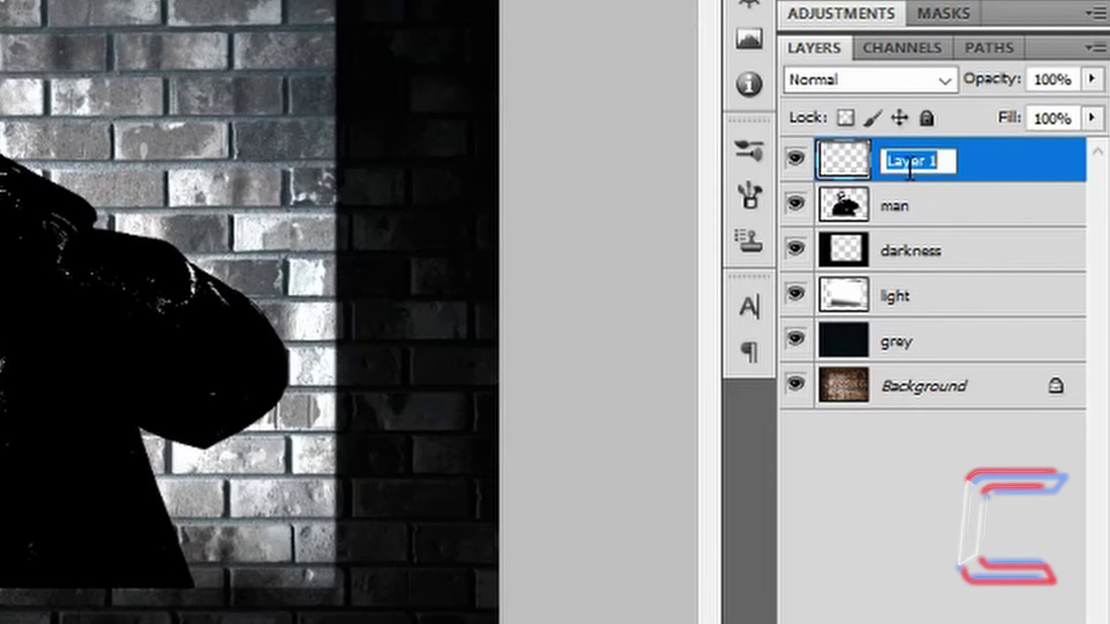
pyautogui.write('police tape')
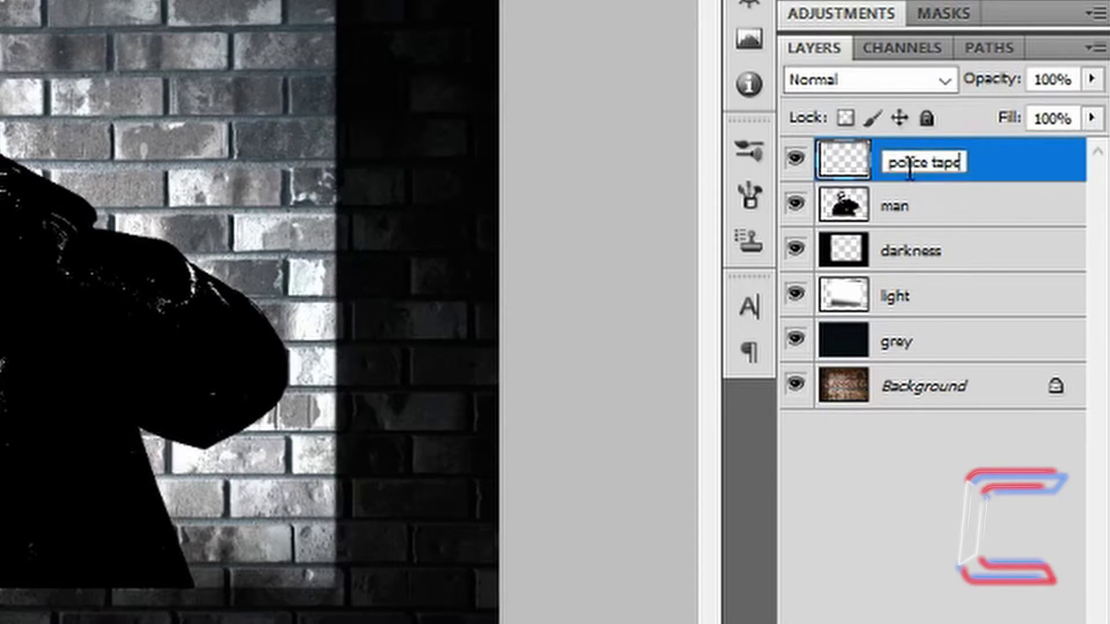
pyautogui.press('Return')
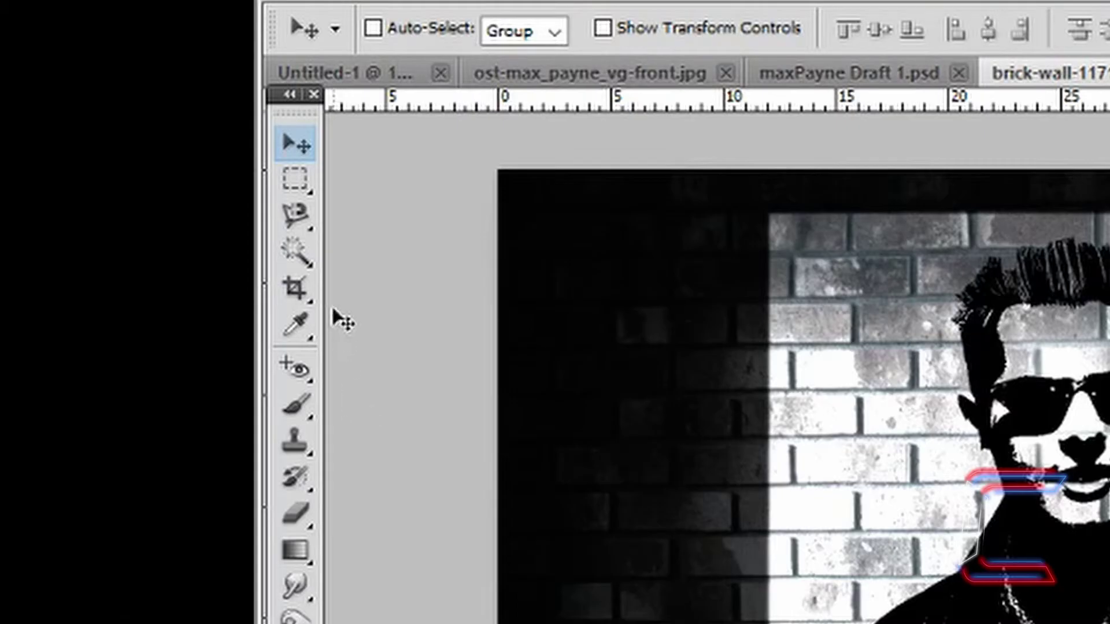
# - Fill a thin rectangular marquee spanning the full canvas width across the man's chin with colour 847125, and clear the selection
pyautogui.moveTo(301, 181); pyautogui.dragTo(415, 183)
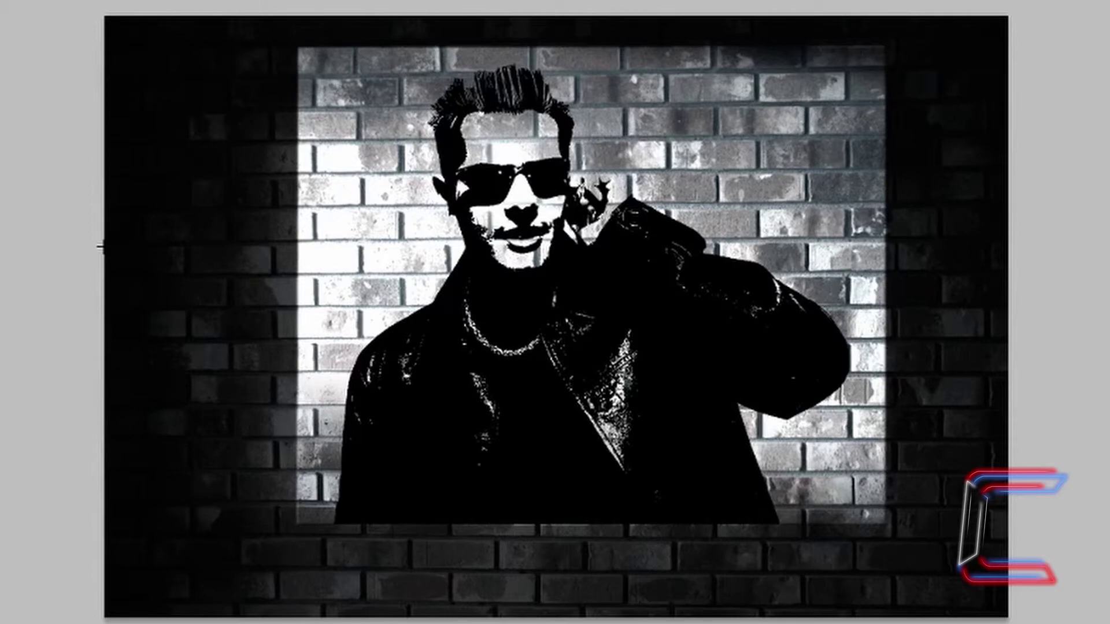
pyautogui.moveTo(100, 247); pyautogui.dragTo(1011, 273)
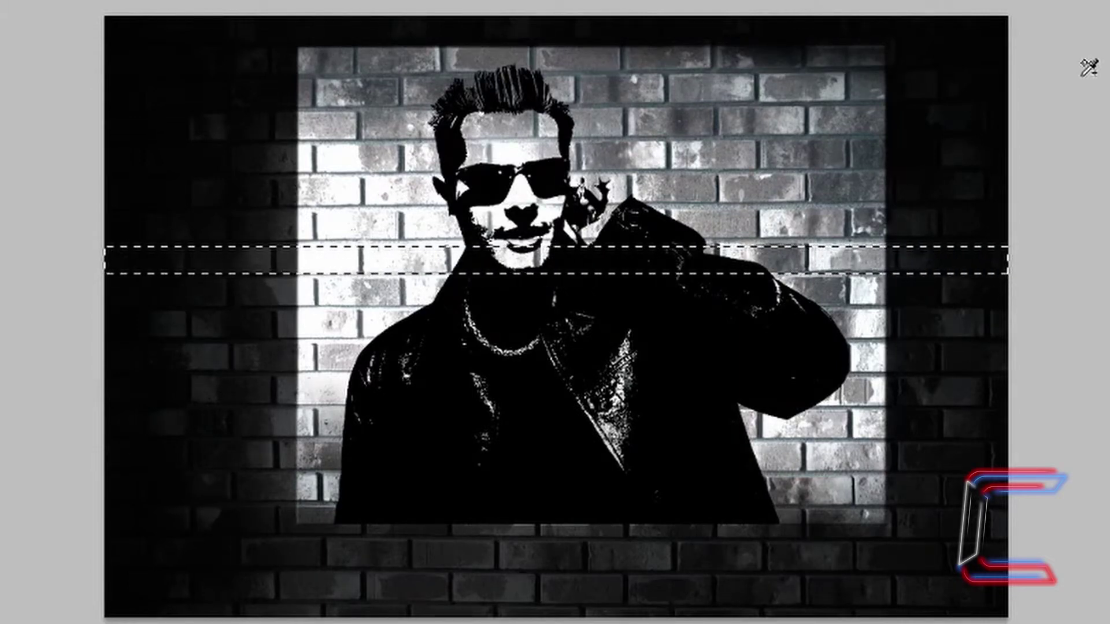
pyautogui.hotkey('shift', 'F5')
pyautogui.click(679, 111)
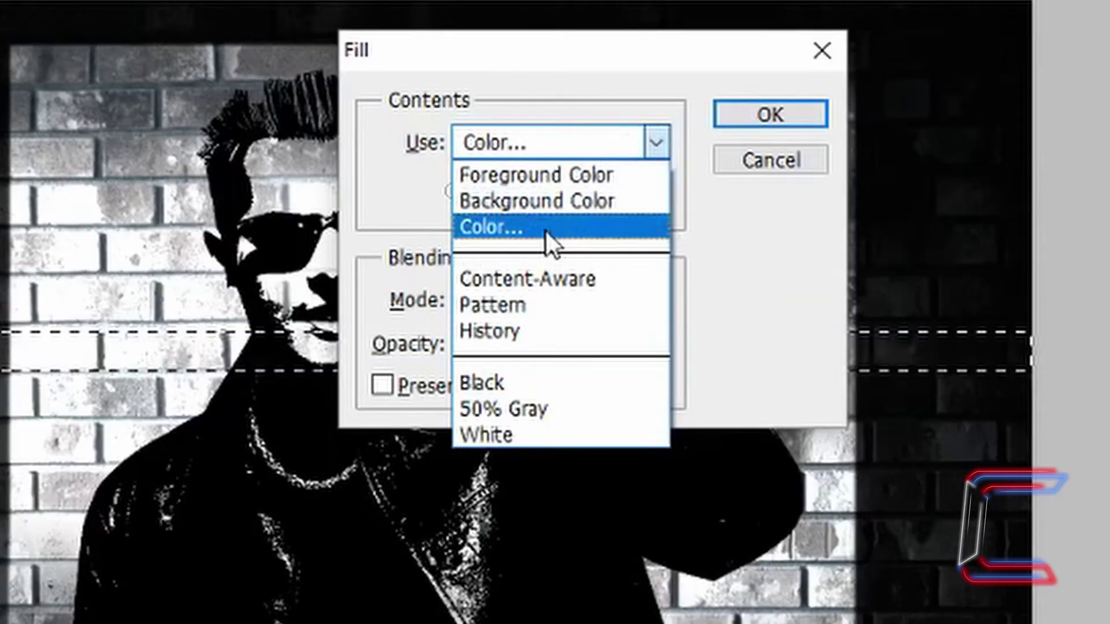
pyautogui.click(545, 231)
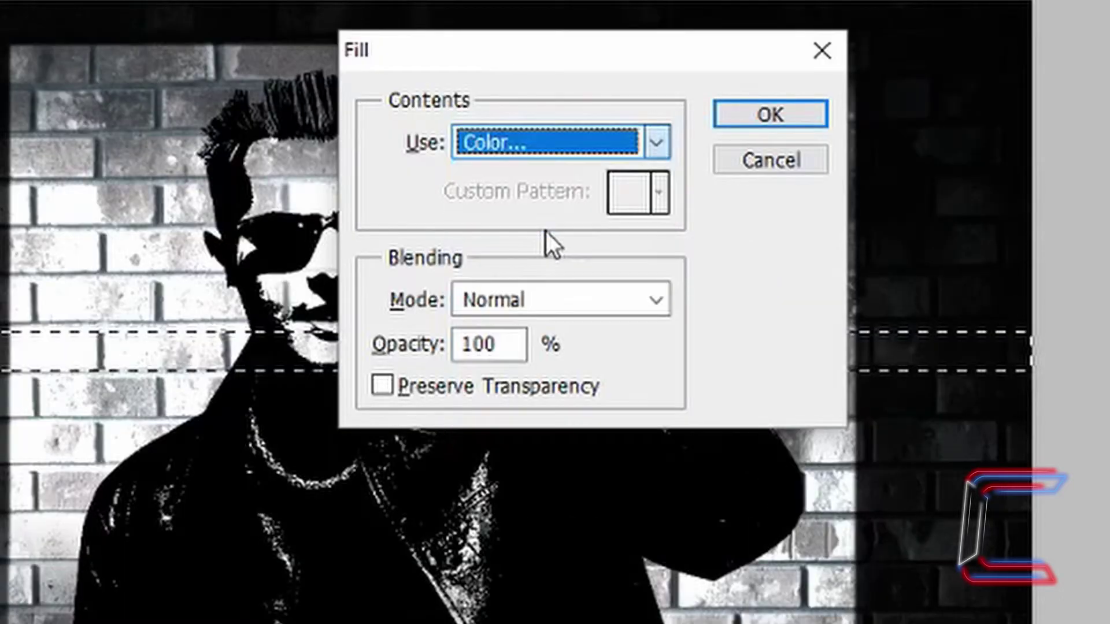
pyautogui.doubleClick(775, 570)
pyautogui.write('847125')
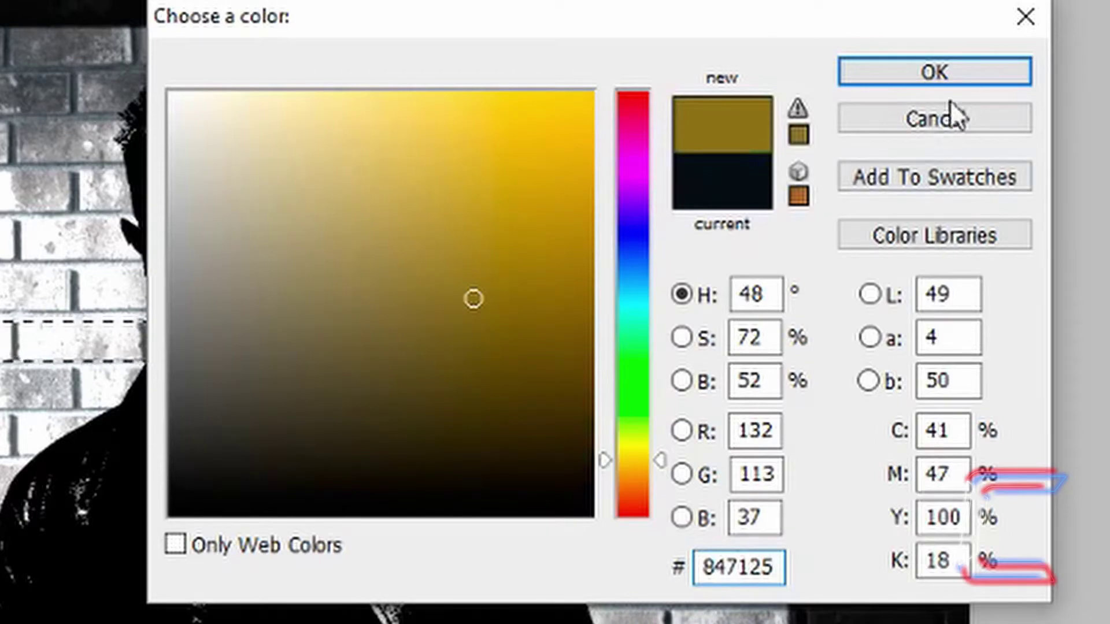
pyautogui.click(959, 78)
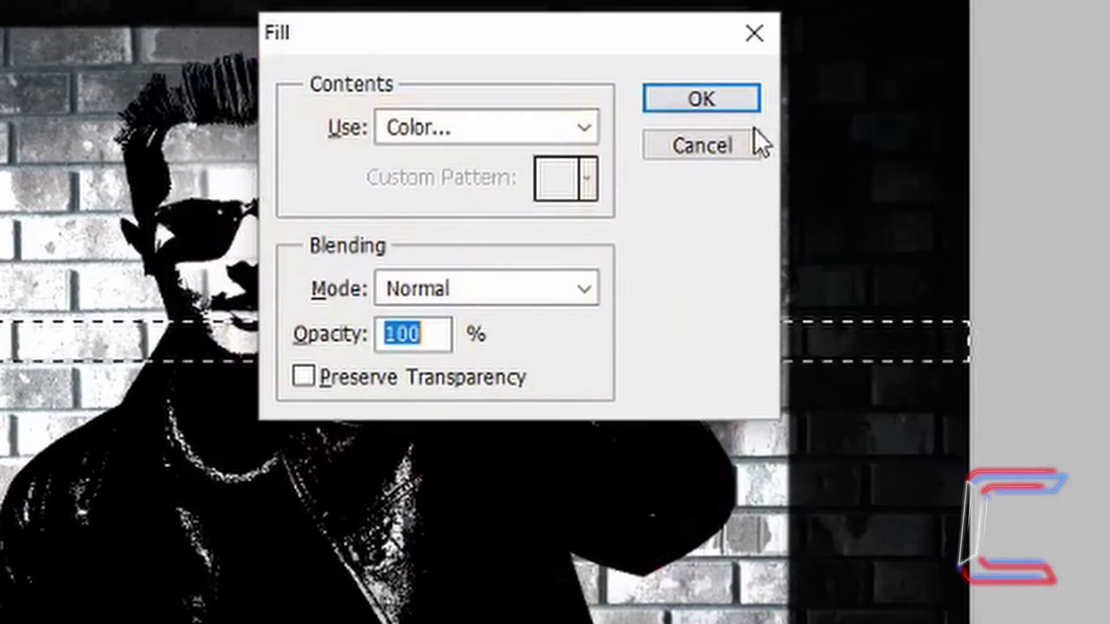
pyautogui.click(723, 97)
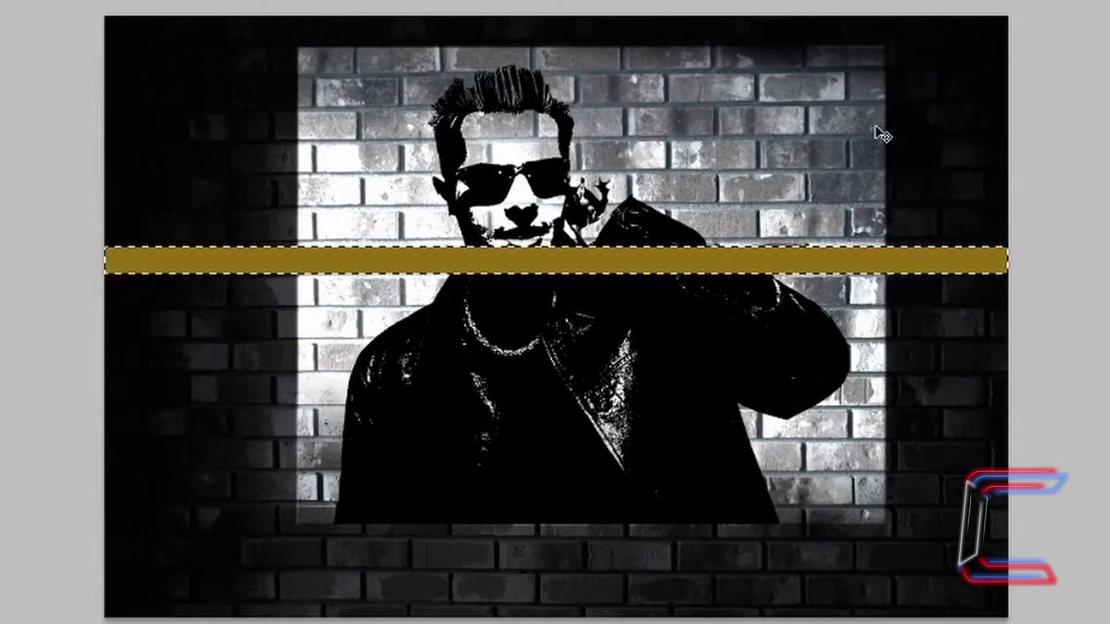
pyautogui.hotkey('ctrl', 'd')
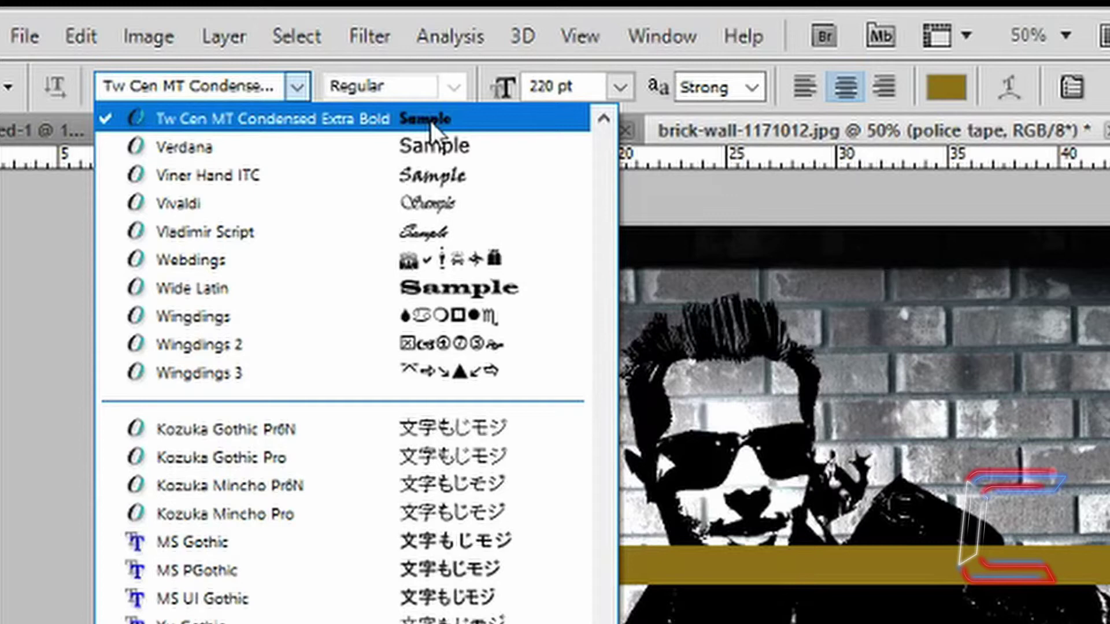
# - Set the text size to 40 pt and add the black lettering "DO NOT CROSS" on the police tape
pyautogui.doubleClick(543, 86)
pyautogui.write('40')
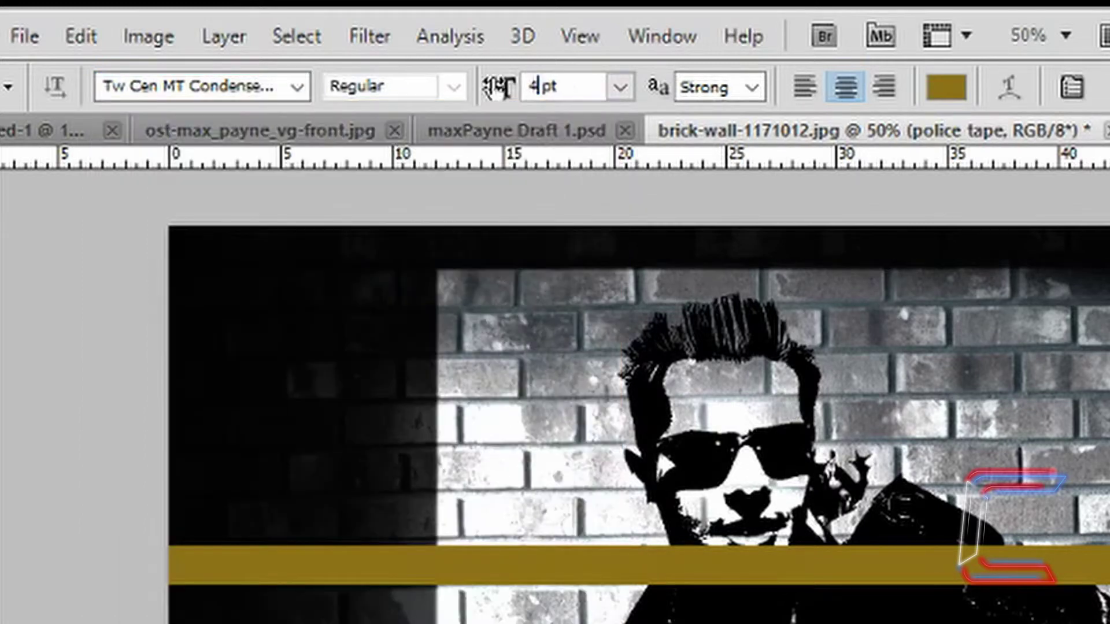
pyautogui.press('Return')
pyautogui.click(569, 87)
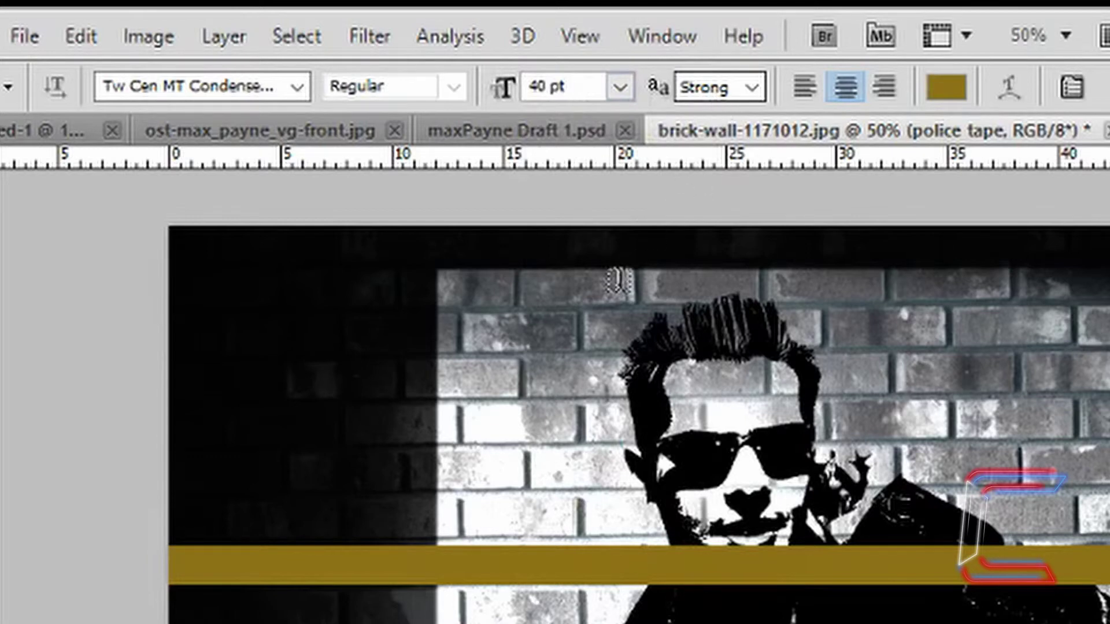
pyautogui.click(633, 259)
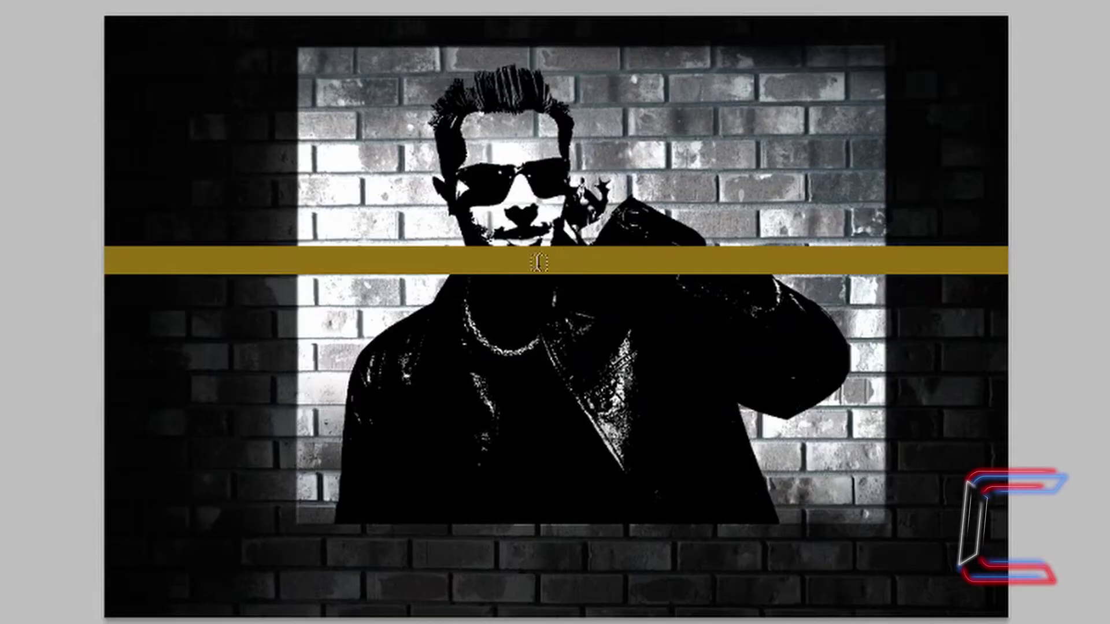
pyautogui.click(572, 260)
pyautogui.write('DO NOT CROSS')
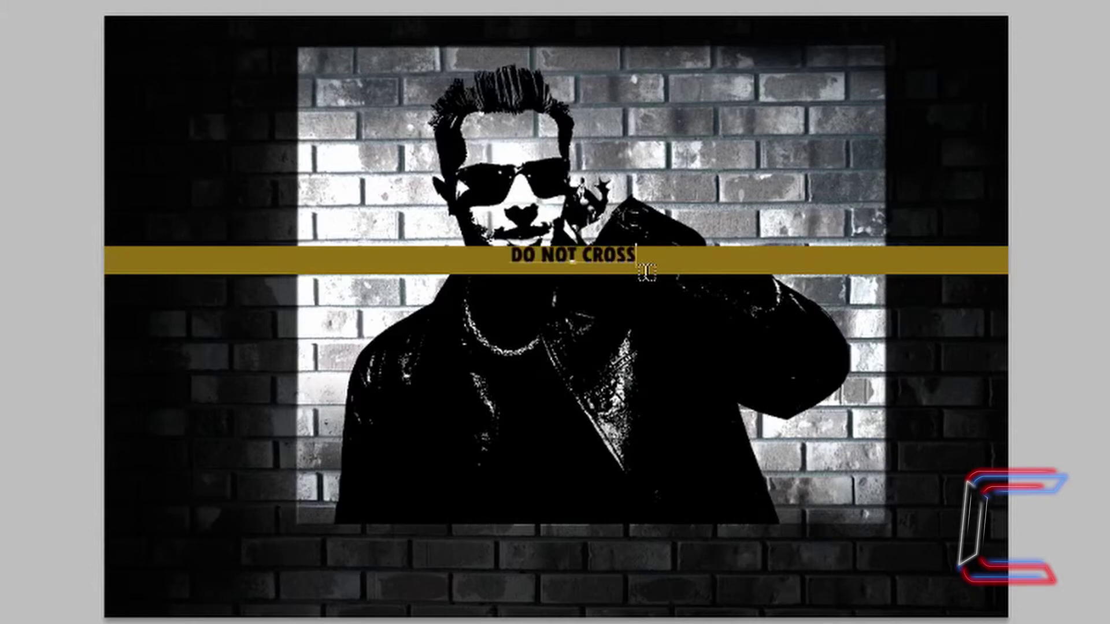
pyautogui.hotkey('ctrl', 'Return')
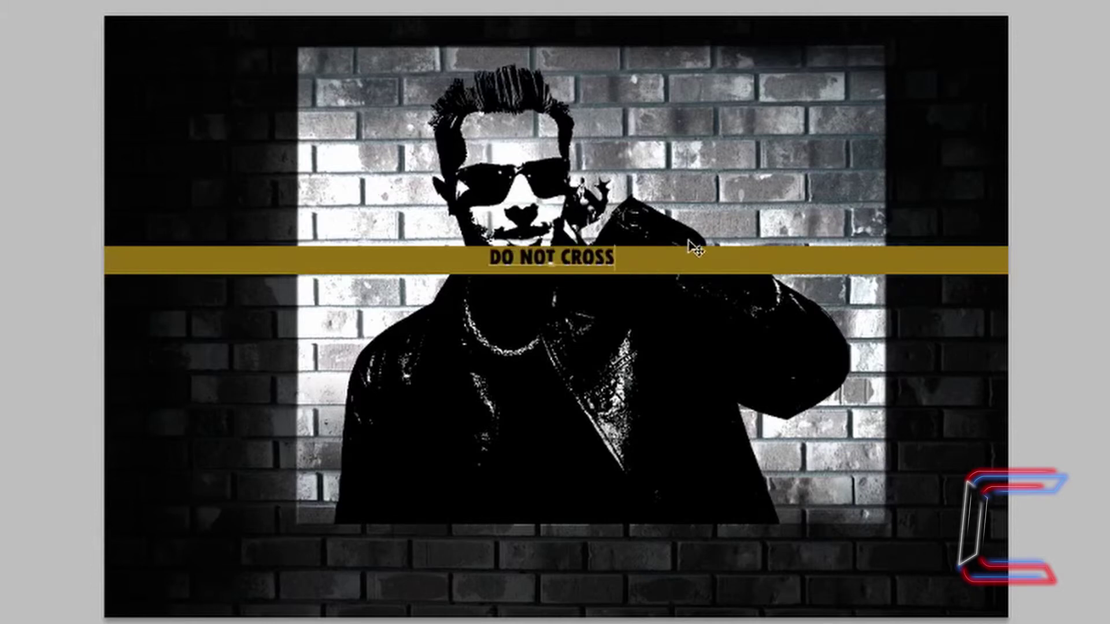
# - Extend the tape lettering with a wide gap of spaces followed by "A MAN WITH NOTHING TO LOSE"
pyautogui.hotkey('shift', 'Left')
pyautogui.hotkey('shift', 'Left')
pyautogui.hotkey('shift', 'Left')
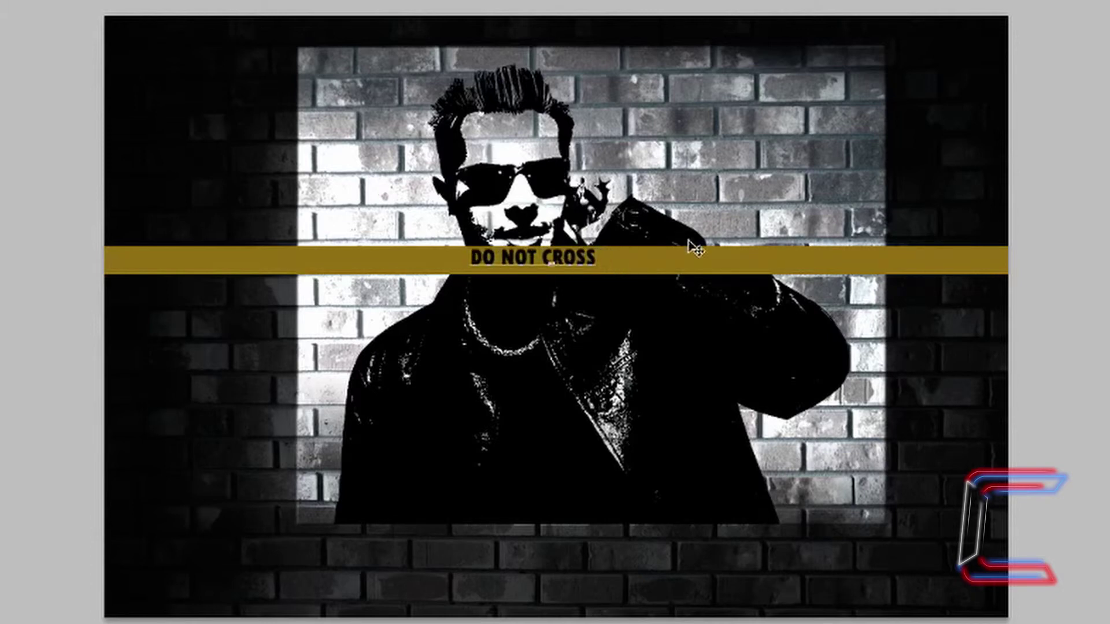
pyautogui.hotkey('shift', 'Left')
pyautogui.hotkey('shift', 'Left')
pyautogui.hotkey('shift', 'Left')
pyautogui.hotkey('shift', 'Left')
pyautogui.hotkey('shift', 'Left')
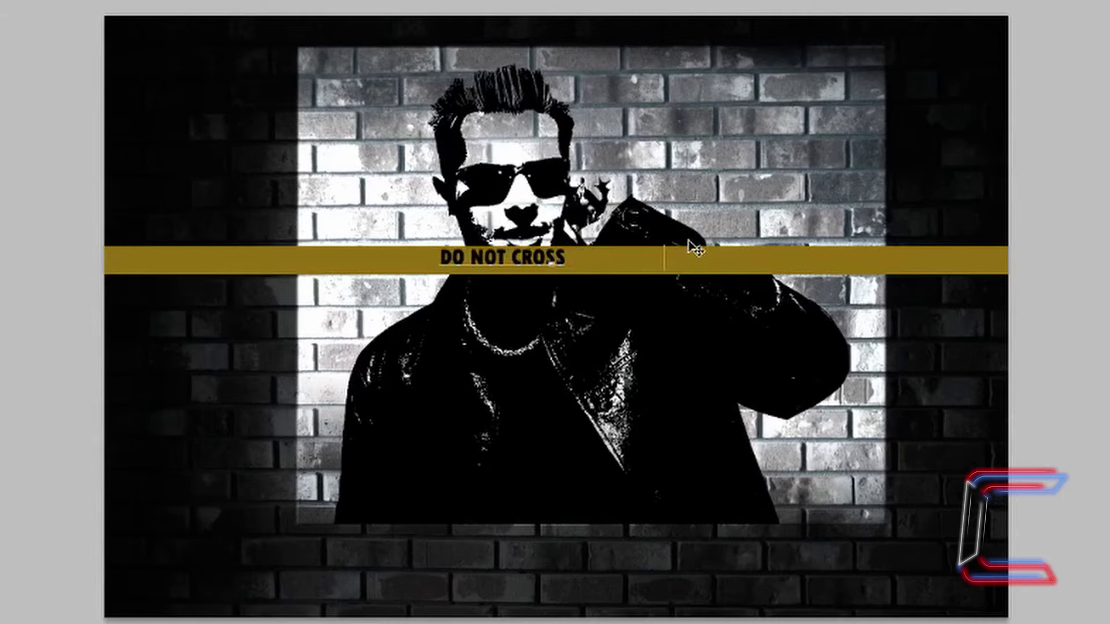
pyautogui.press('t')
pyautogui.click(664, 259)
pyautogui.write('A')
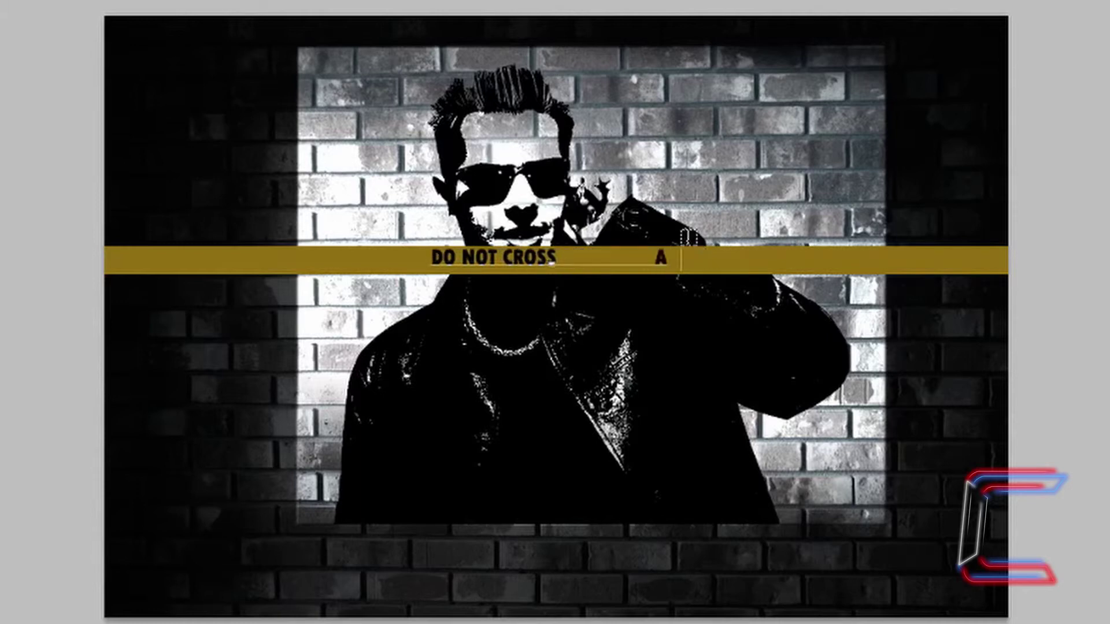
pyautogui.write(' MAN WITH')
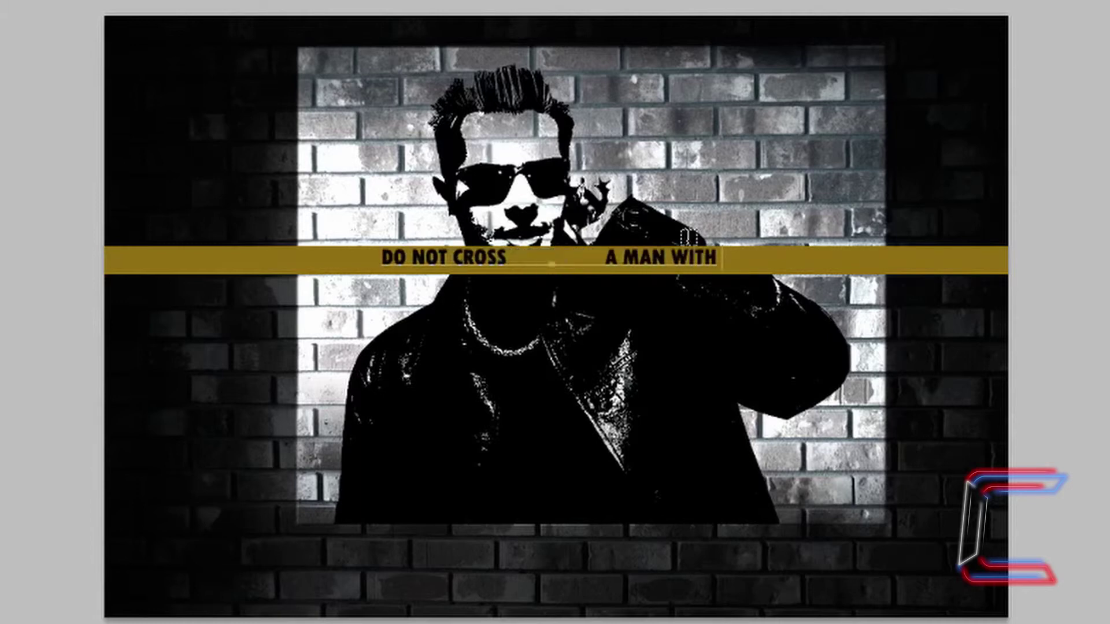
pyautogui.write(' NOTHING TO')
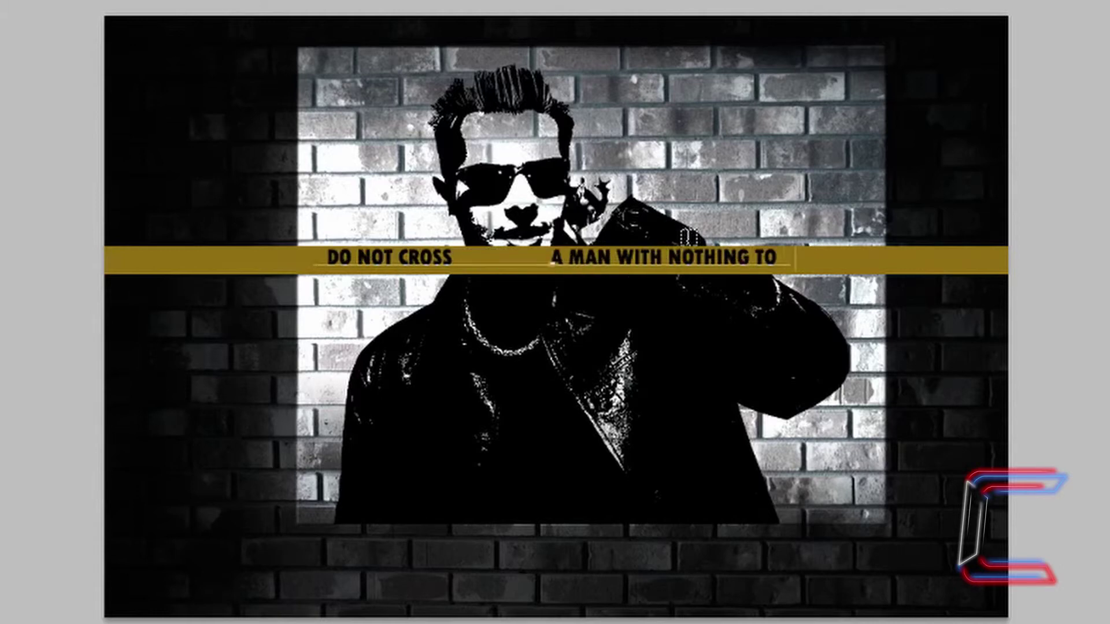
pyautogui.write(' LOSE')
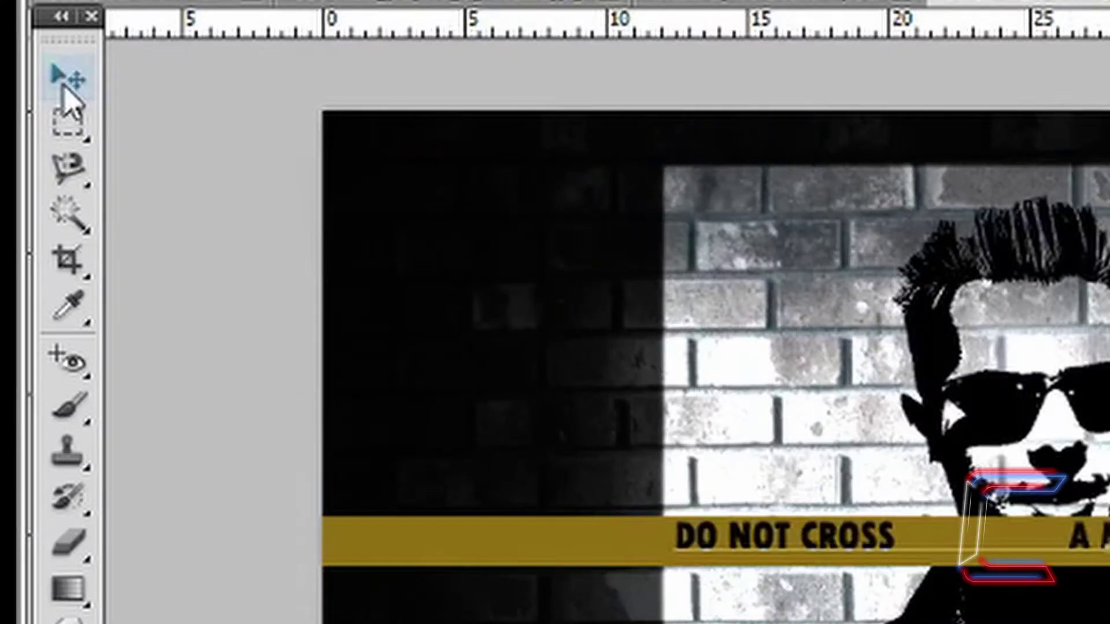
# - Move the lettering to the tape's left end and place a duplicate of the text layer further right along the tape
pyautogui.click(67, 78)
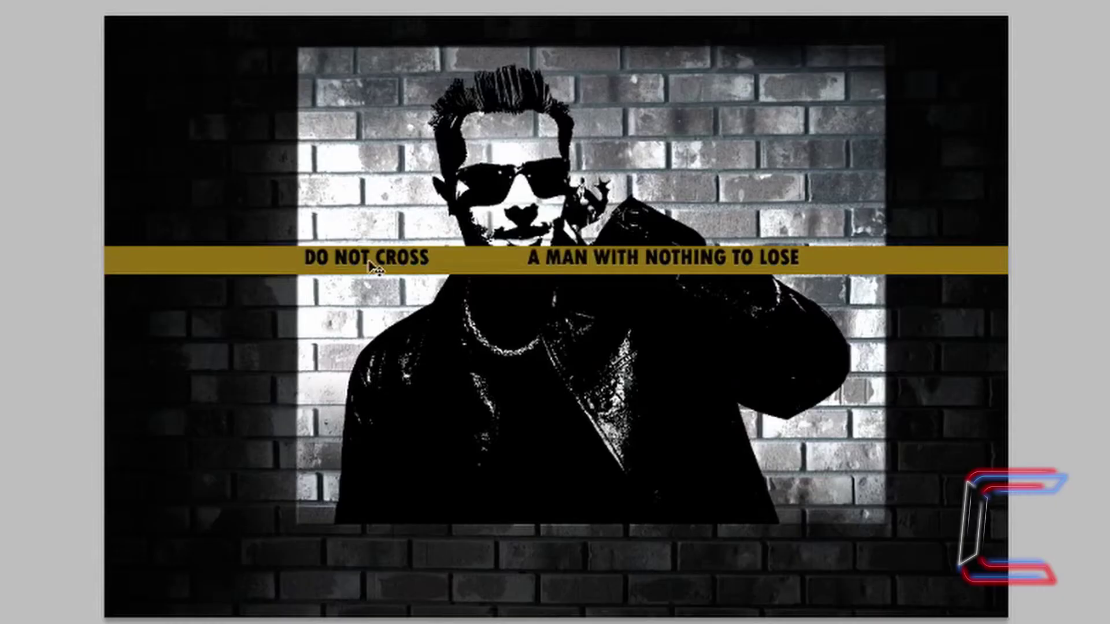
pyautogui.moveTo(369, 261); pyautogui.dragTo(170, 261)
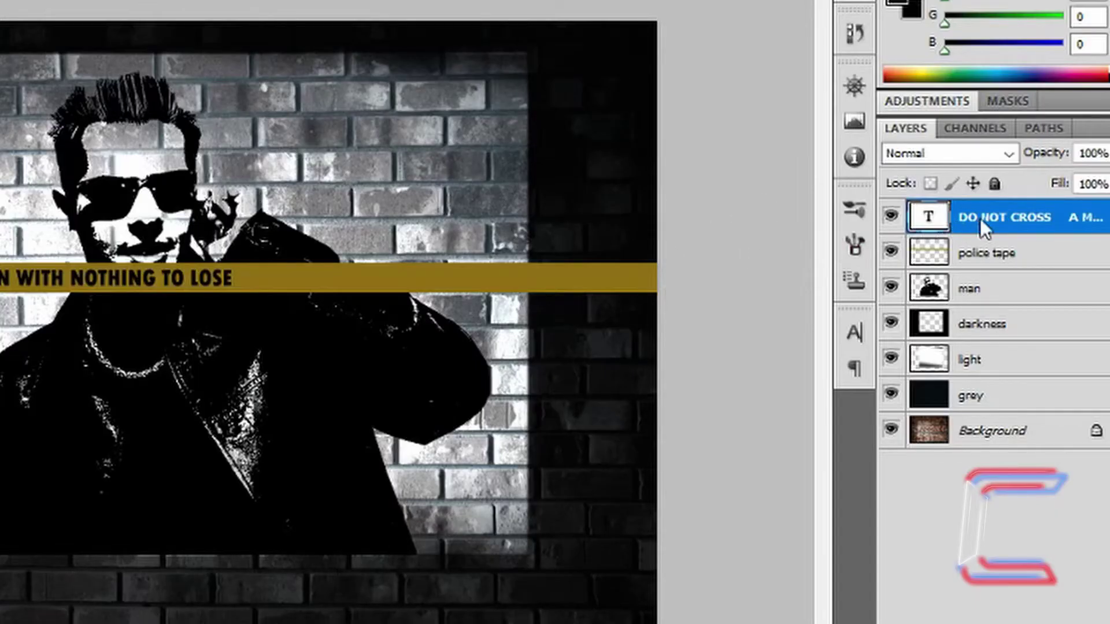
pyautogui.rightClick(979, 226)
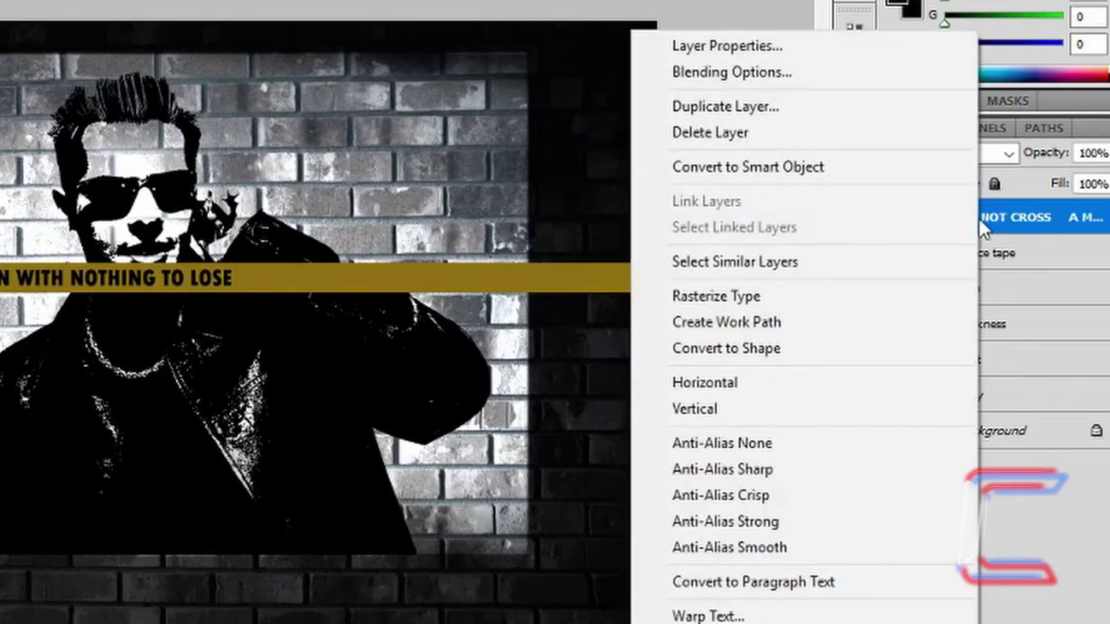
pyautogui.click(743, 112)
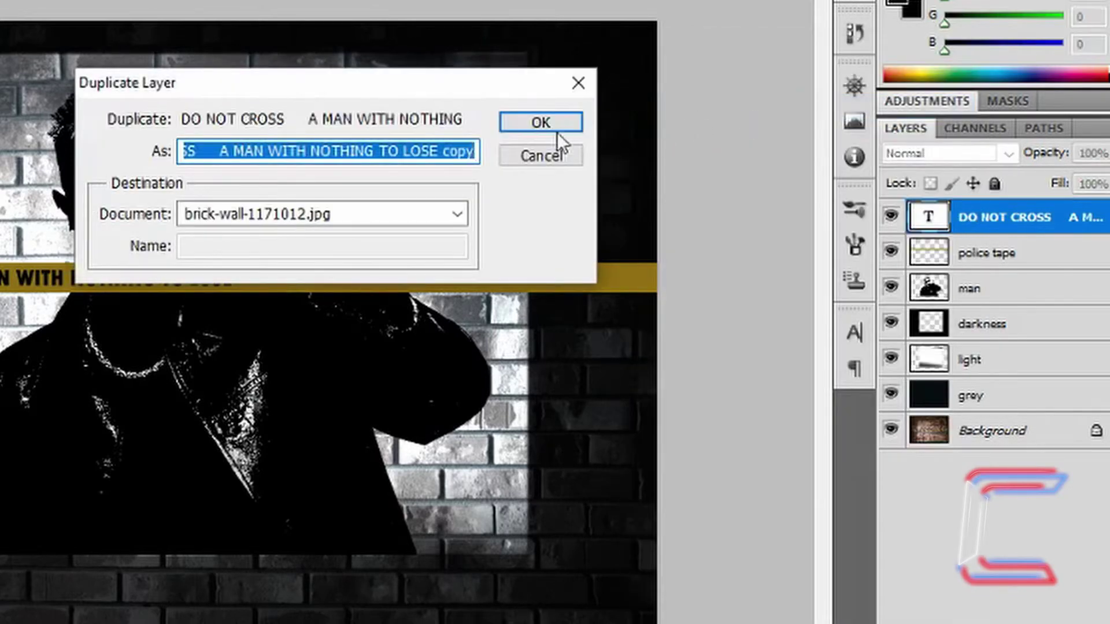
pyautogui.click(541, 123)
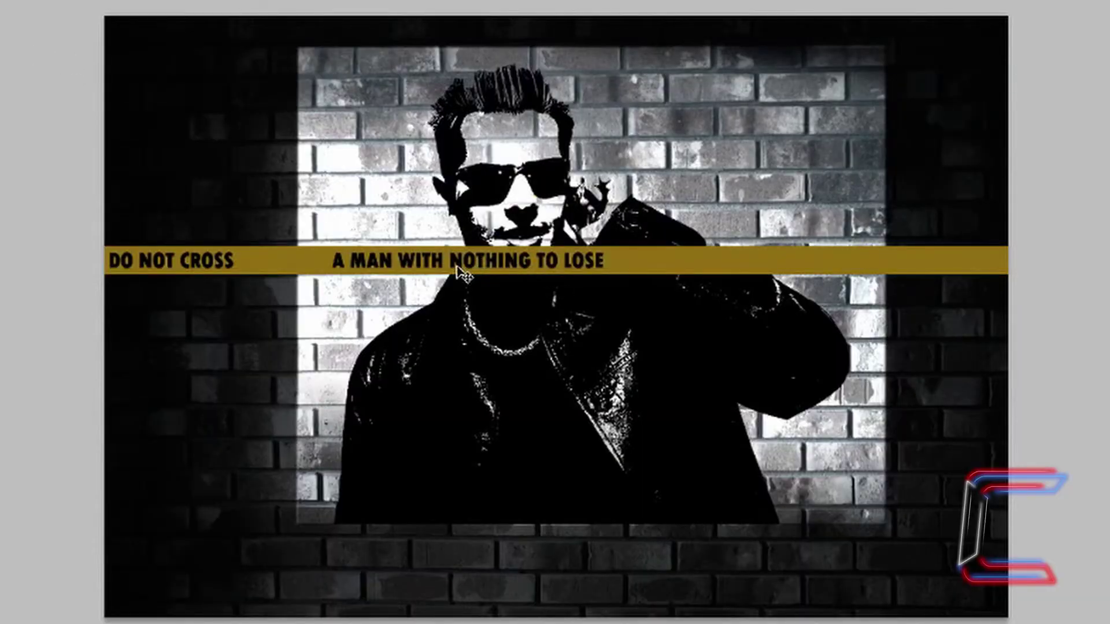
pyautogui.moveTo(460, 271); pyautogui.dragTo(1063, 267)
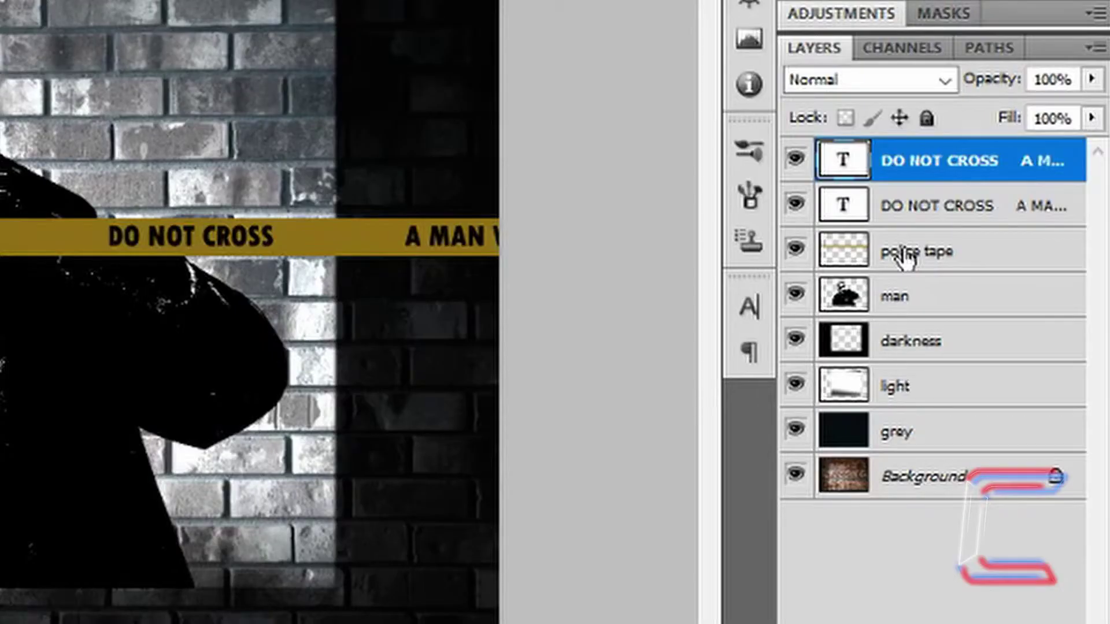
# - Stretch the police tape layer horizontally beyond both side edges of the canvas with Free Transform
pyautogui.click(906, 256)
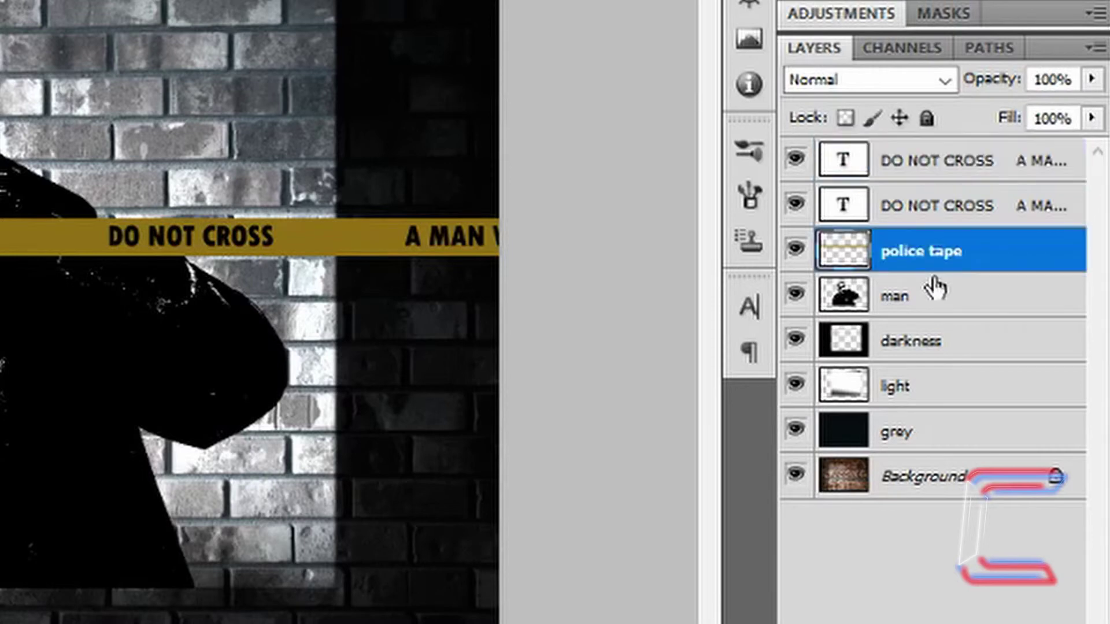
pyautogui.hotkey('ctrl', 't')
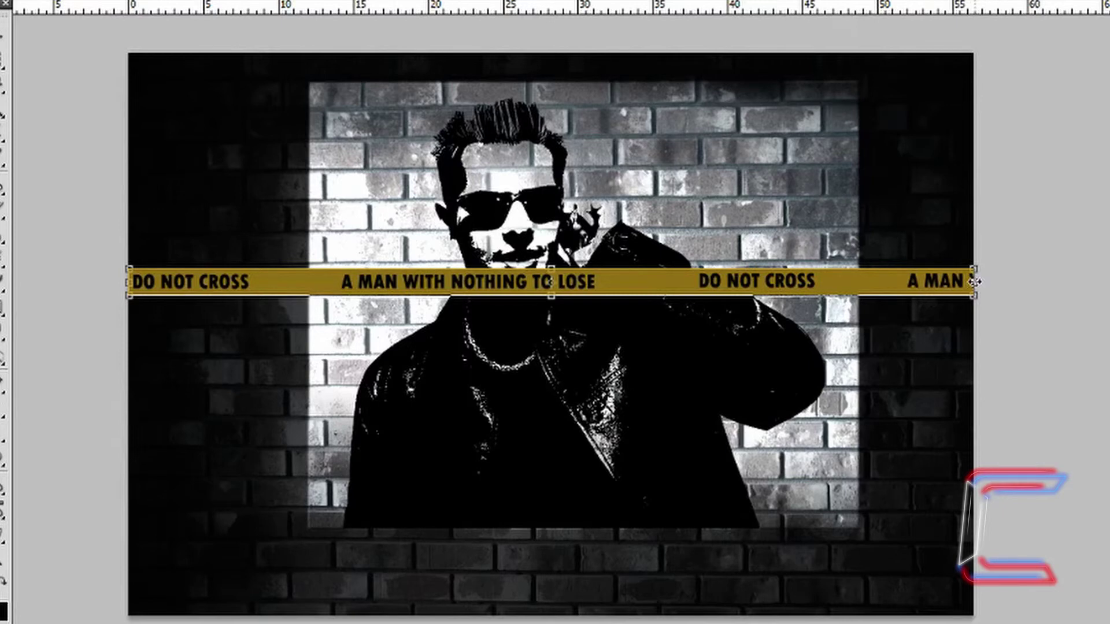
pyautogui.moveTo(975, 282); pyautogui.dragTo(1090, 283)
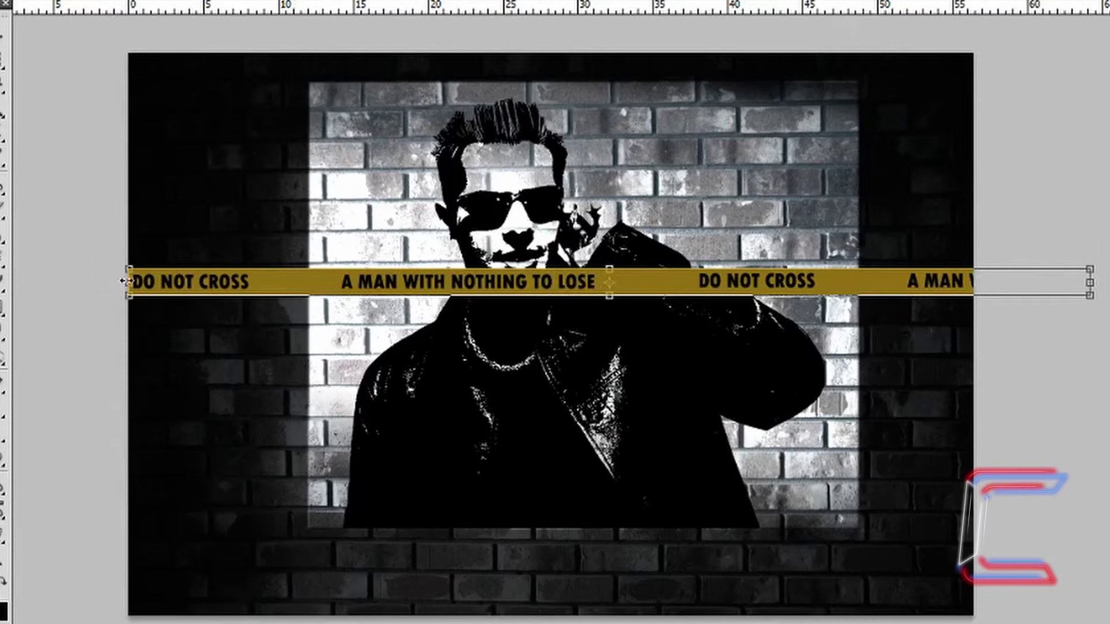
pyautogui.moveTo(124, 282); pyautogui.dragTo(15, 270)
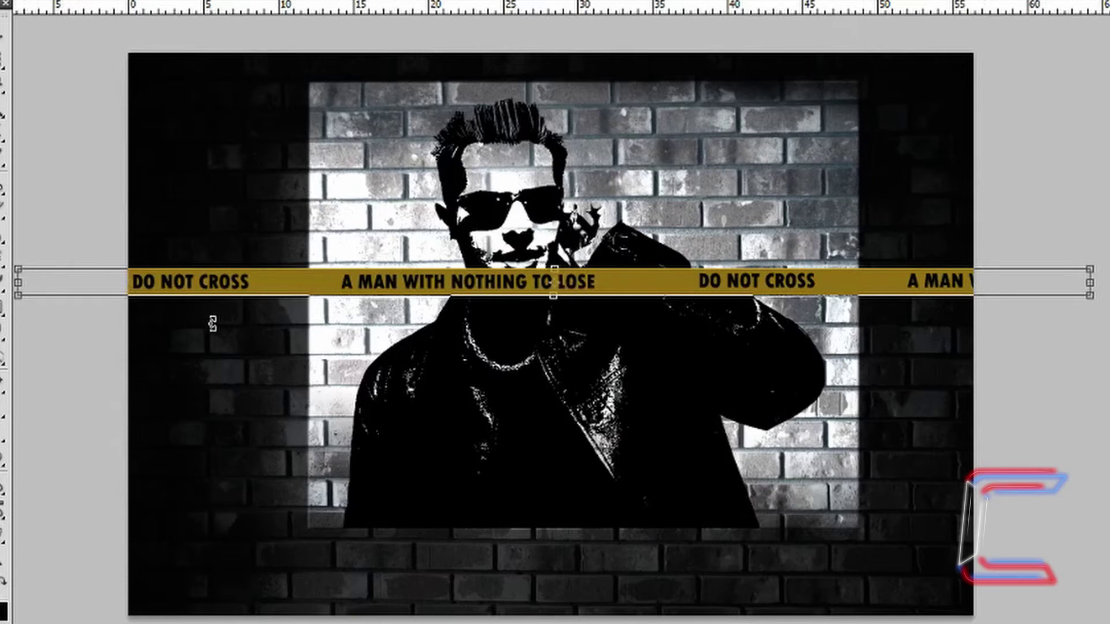
pyautogui.press('Return')
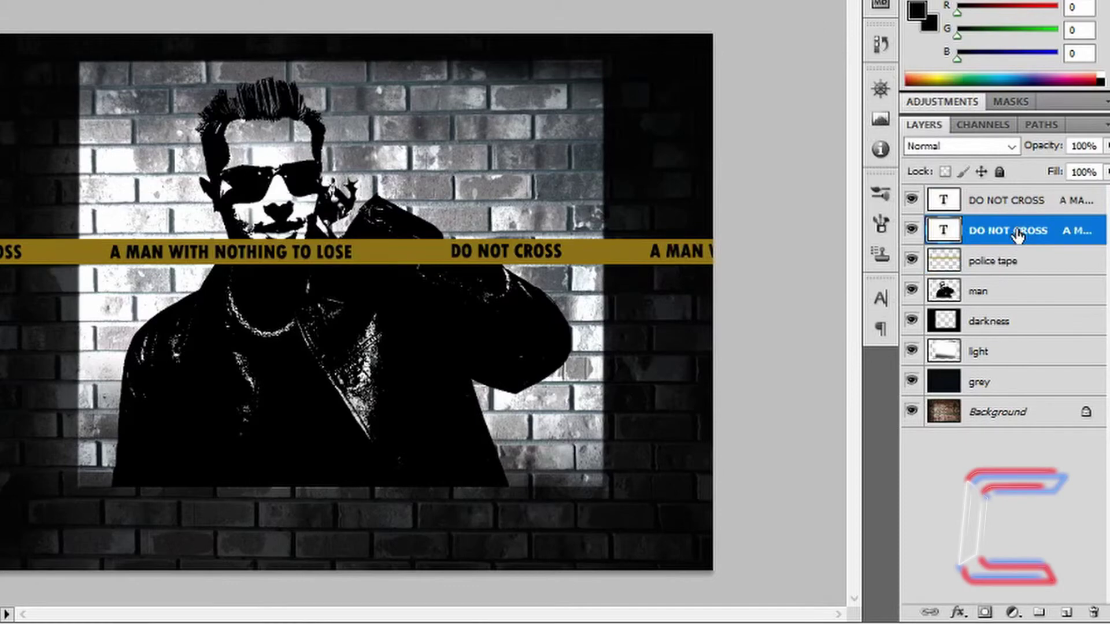
# - Rasterize both "DO NOT CROSS" text layers
pyautogui.rightClick(1017, 231)
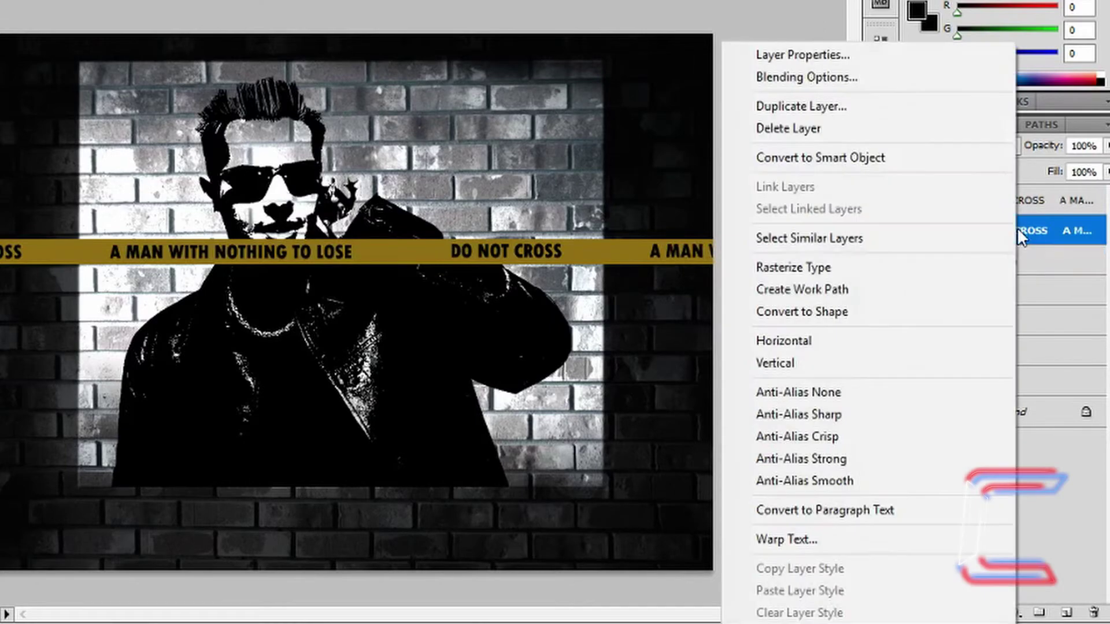
pyautogui.click(866, 268)
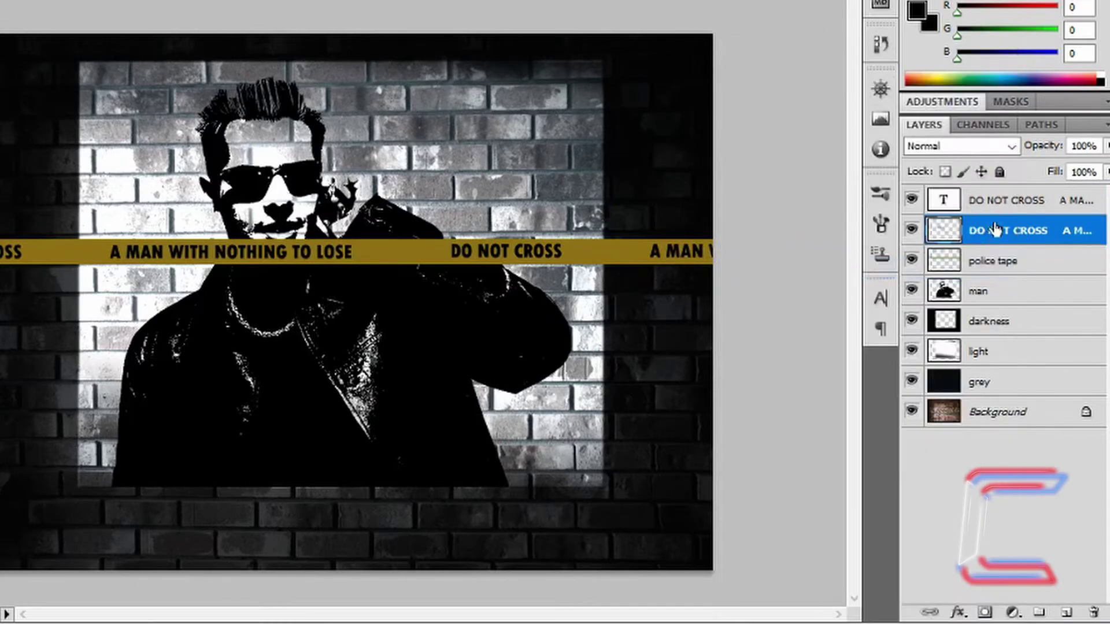
pyautogui.click(994, 202)
pyautogui.rightClick(994, 201)
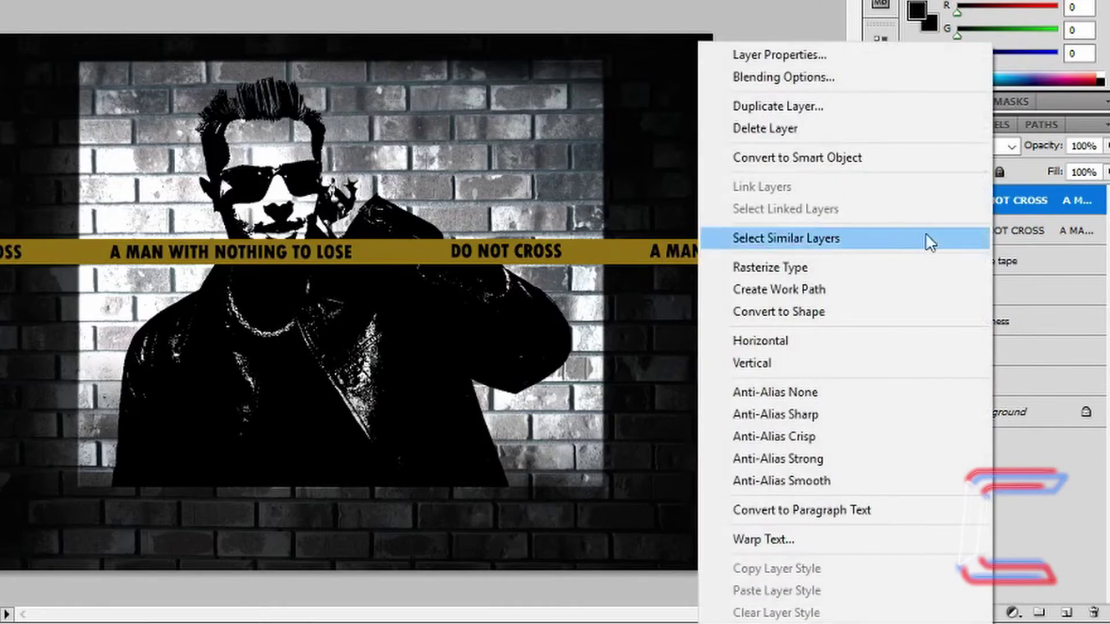
pyautogui.click(829, 269)
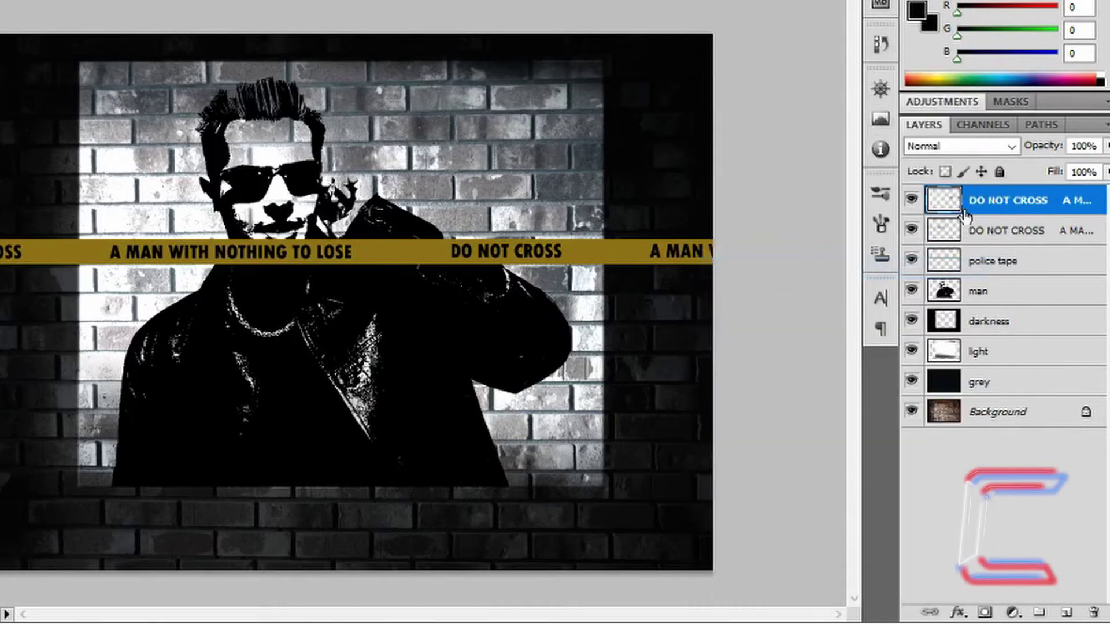
# - Merge both lettering layers with the police tape layer and move the merged tape down across the man's chest
pyautogui.keyDown('shift'); pyautogui.click(1013, 231); pyautogui.keyUp('shift')
pyautogui.keyDown('shift'); pyautogui.click(1007, 262); pyautogui.keyUp('shift')
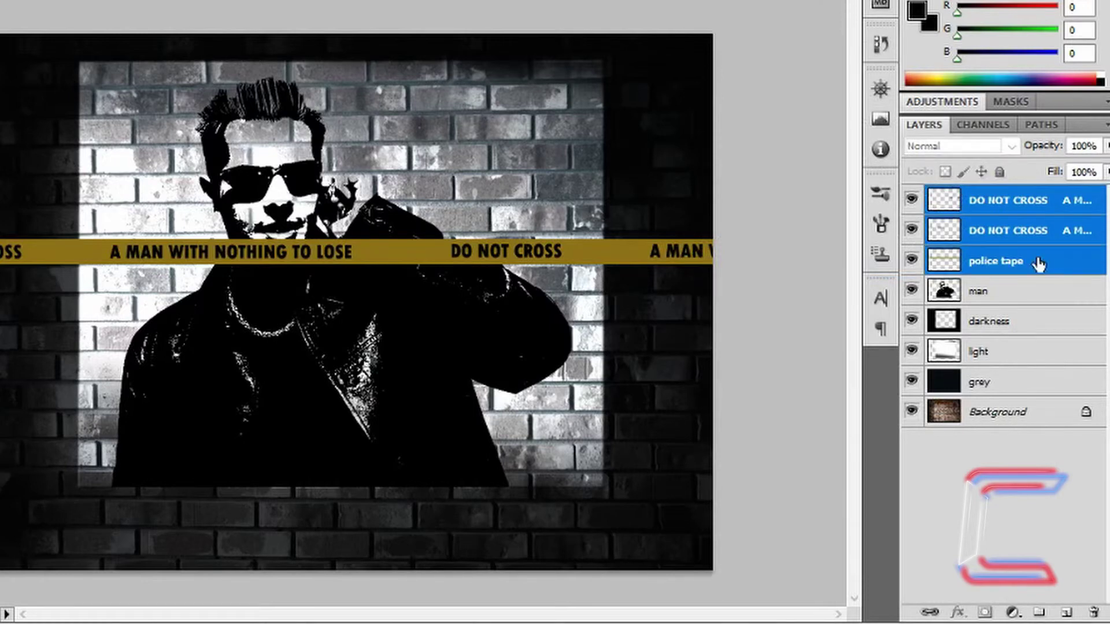
pyautogui.rightClick(1039, 264)
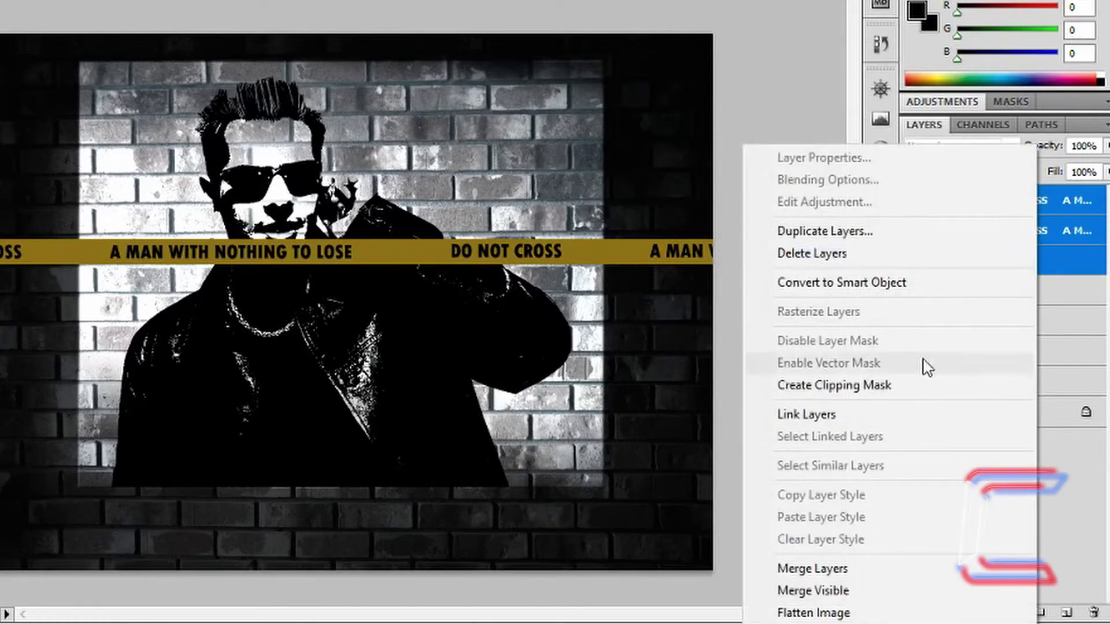
pyautogui.click(831, 570)
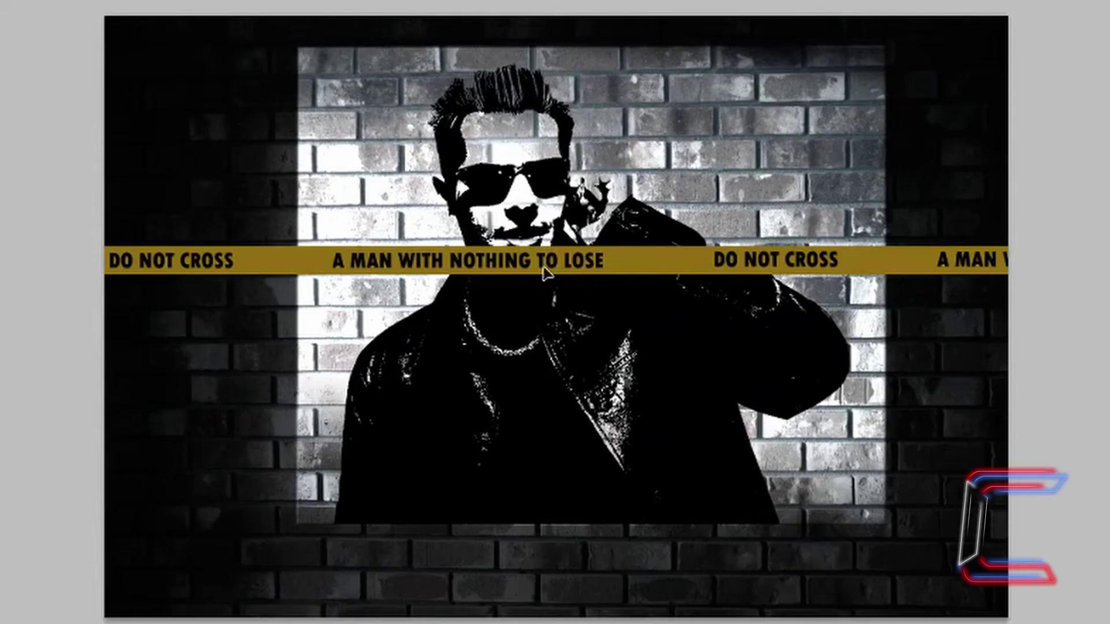
pyautogui.moveTo(538, 272); pyautogui.dragTo(549, 393)
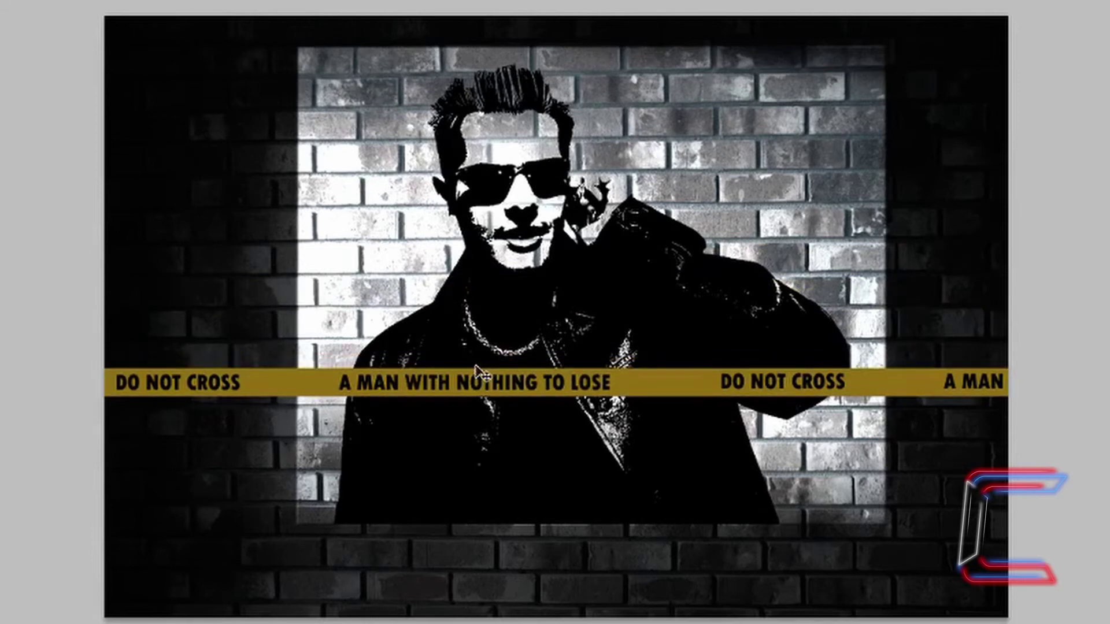
# - Warp the merged police tape layer with Free Transform so it tilts and curves slightly across the man's chest
pyautogui.hotkey('ctrl', 't')
pyautogui.rightClick(535, 380)
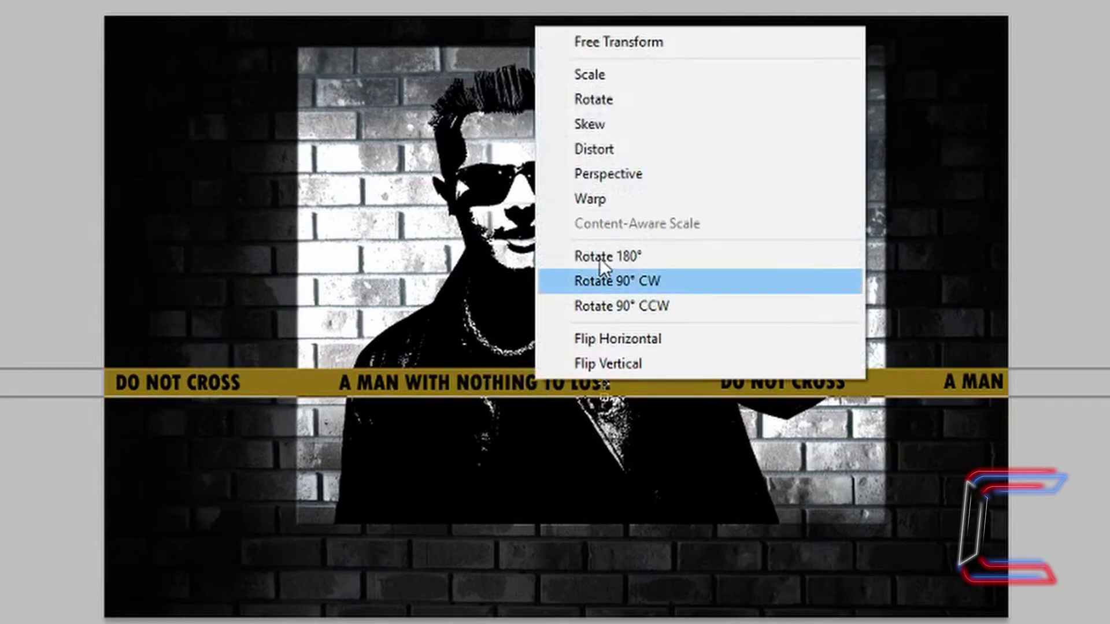
pyautogui.click(605, 200)
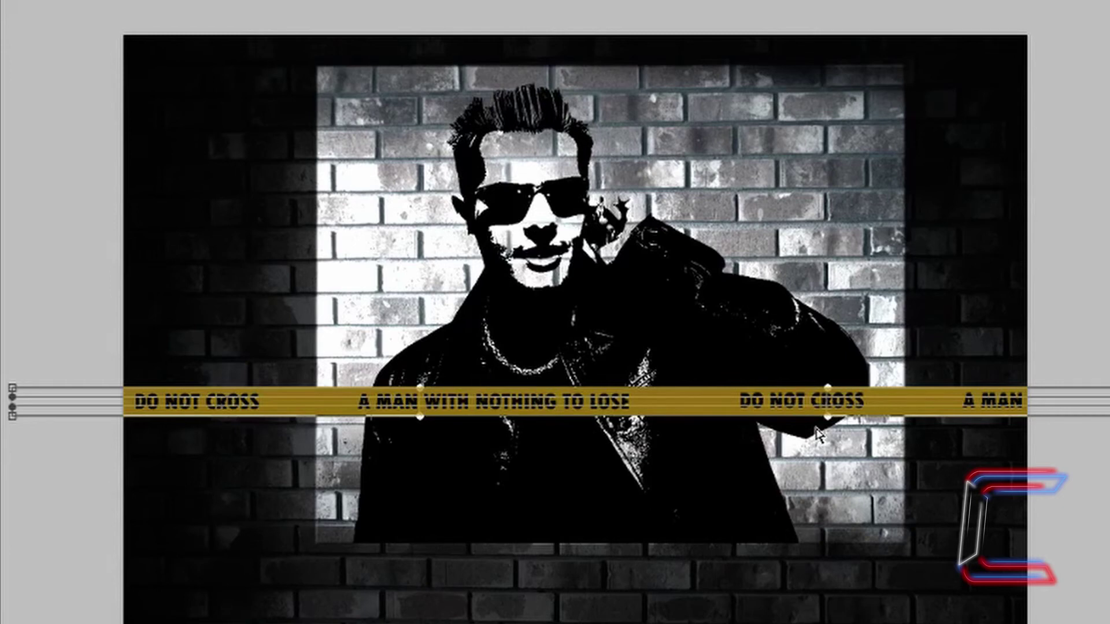
pyautogui.moveTo(12, 416); pyautogui.dragTo(11, 408)
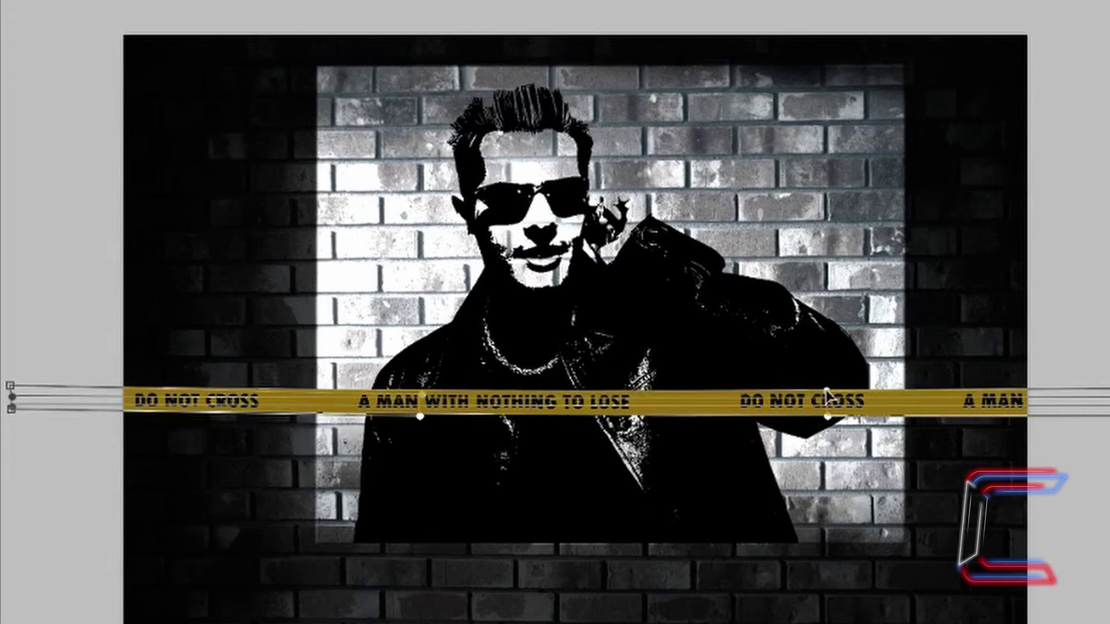
pyautogui.moveTo(829, 425); pyautogui.dragTo(828, 416)
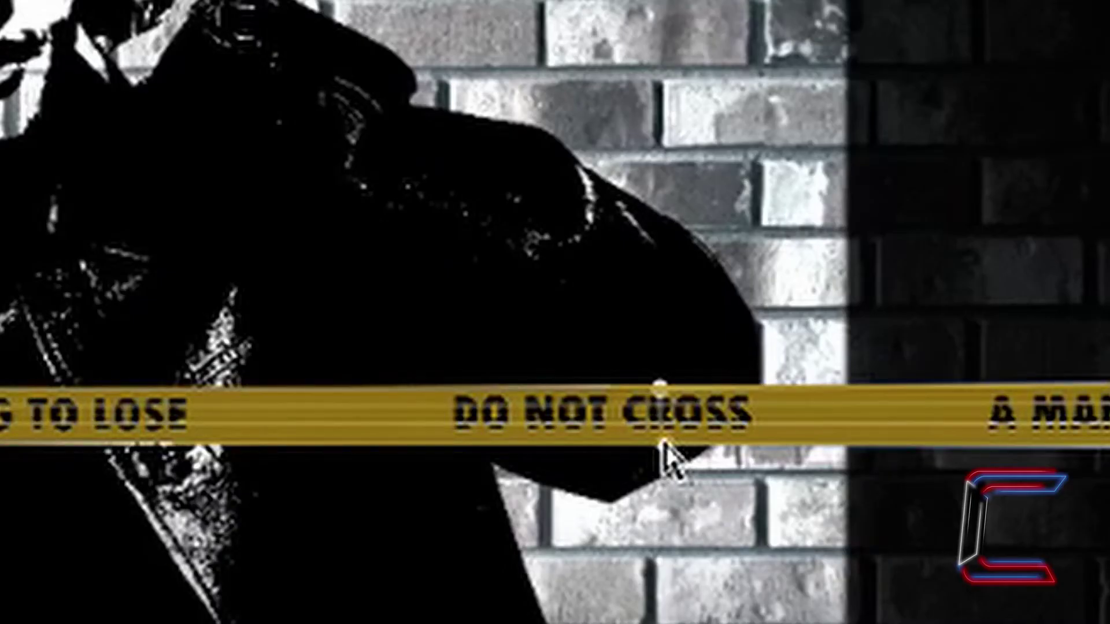
pyautogui.moveTo(663, 442)
pyautogui.mouseDown()
pyautogui.moveTo(634, 446)
pyautogui.moveTo(699, 452)
pyautogui.moveTo(656, 441)
pyautogui.mouseUp()
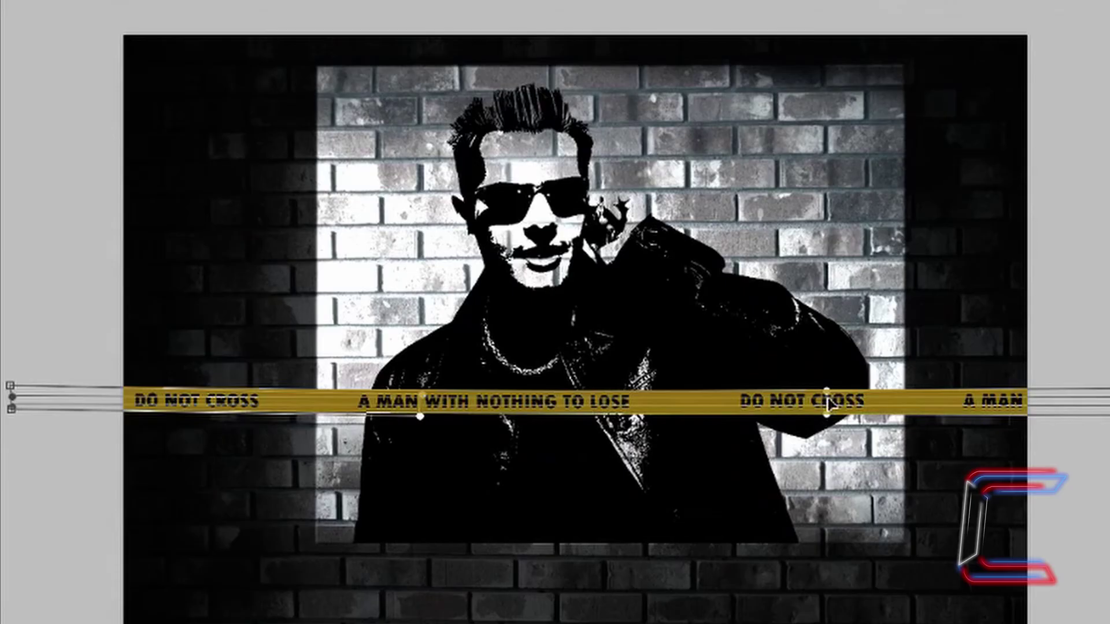
pyautogui.moveTo(831, 424); pyautogui.dragTo(829, 414)
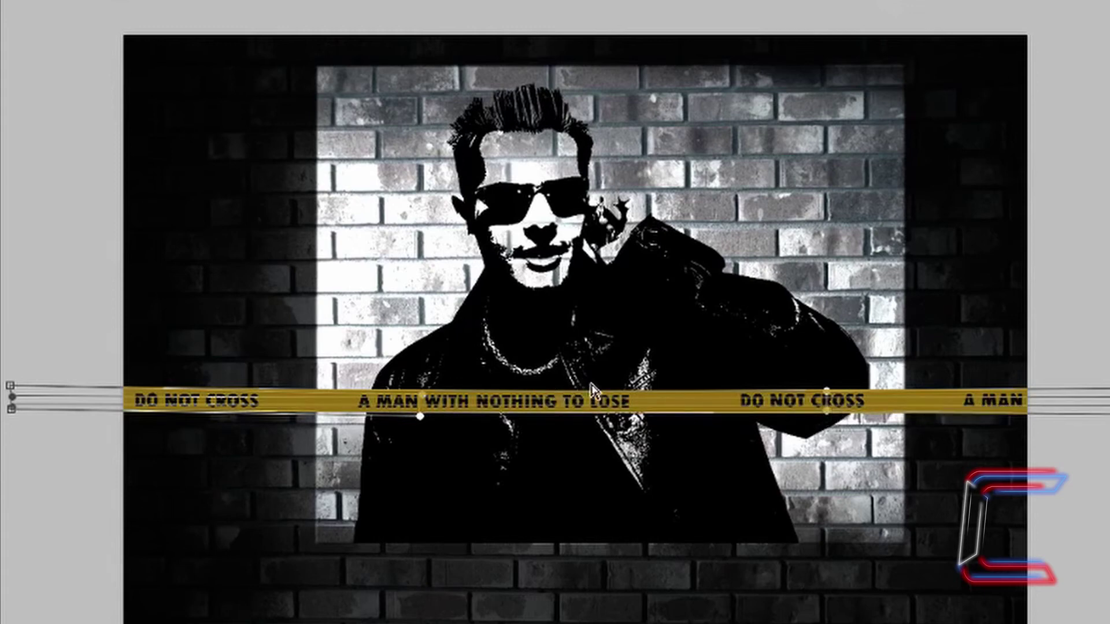
pyautogui.press('Return')
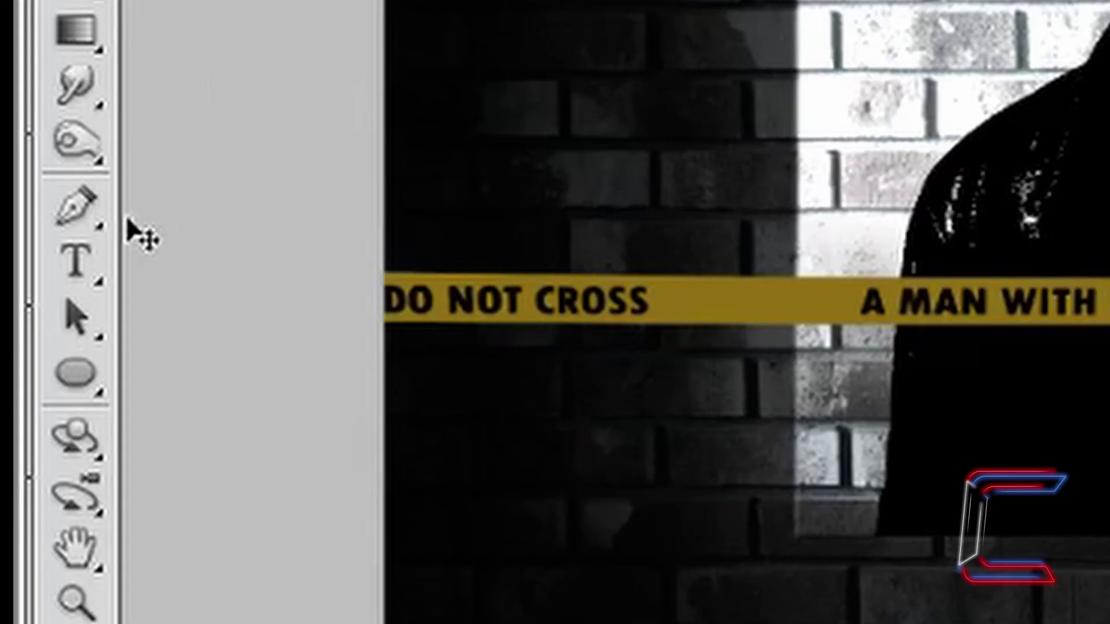
# - Add the title "CONTI" beneath the man in Tw Cen MT Condensed Extra Bold, 220 pt, coloured red ff0000
pyautogui.click(91, 259)
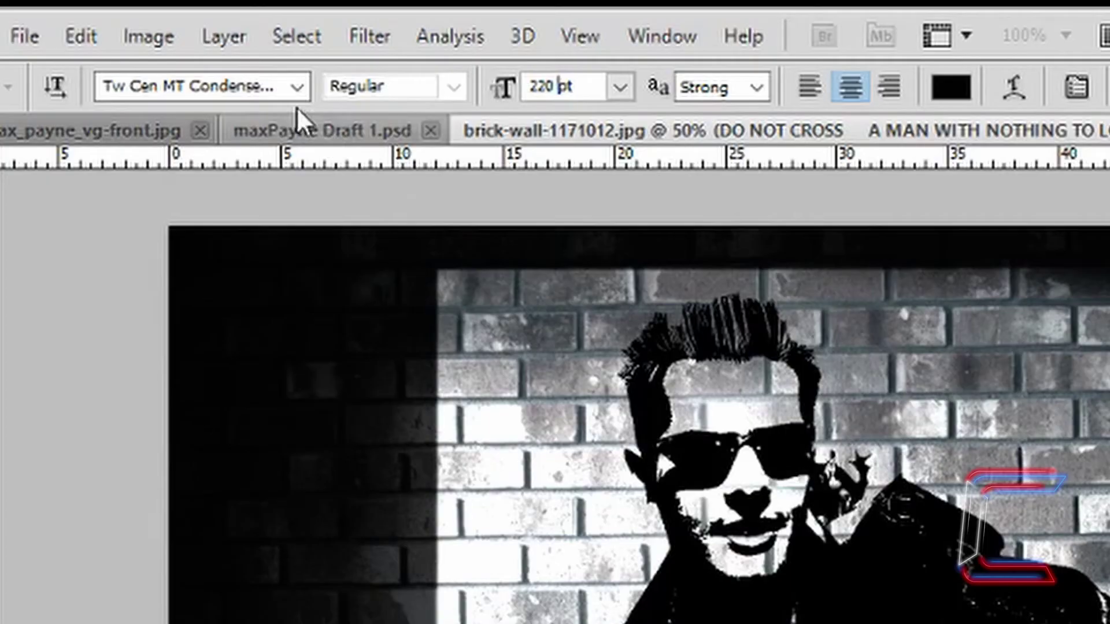
pyautogui.click(297, 88)
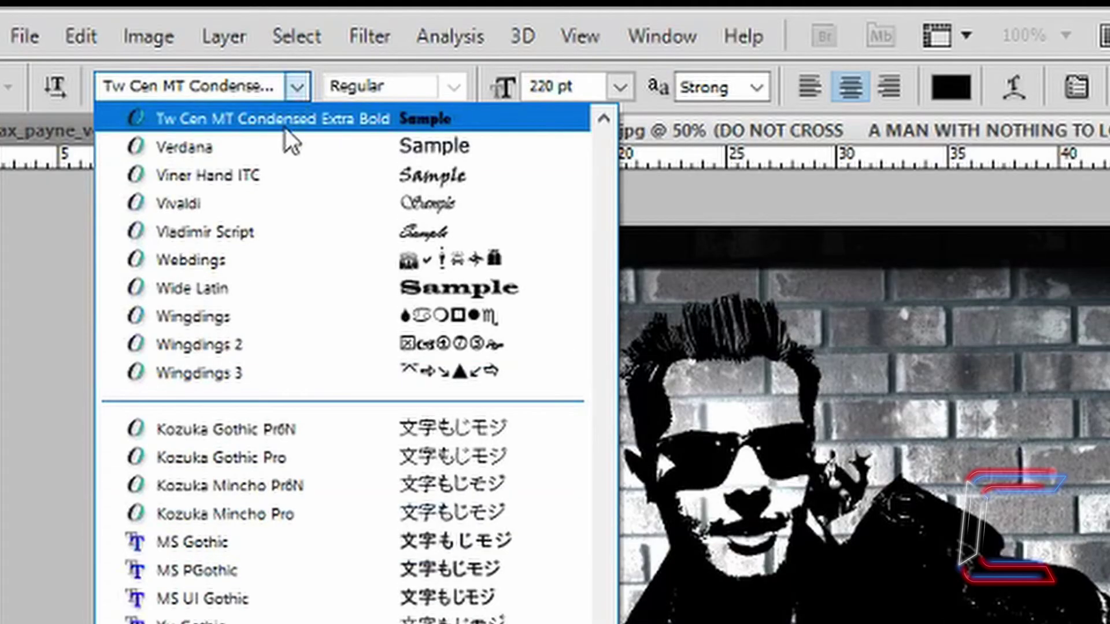
pyautogui.click(453, 92)
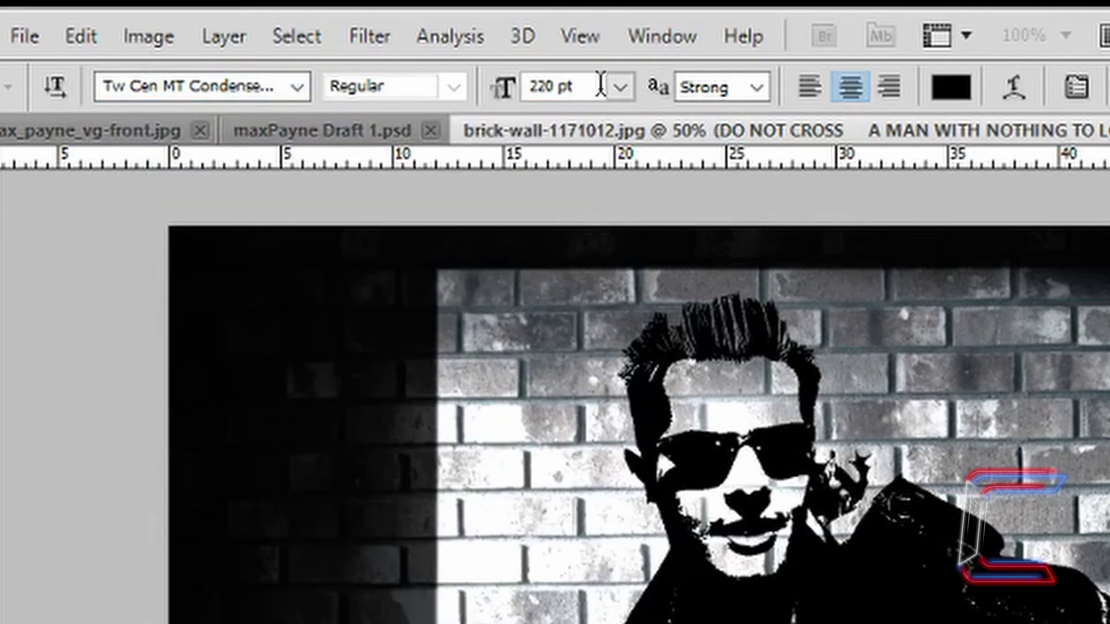
pyautogui.click(951, 88)
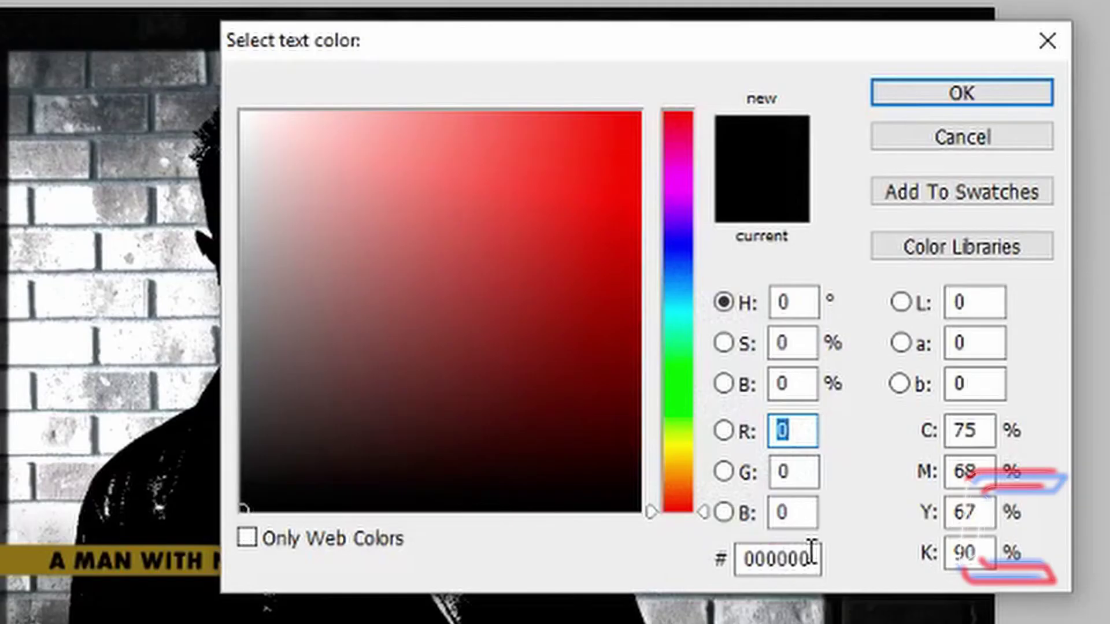
pyautogui.doubleClick(811, 552)
pyautogui.write('ff0000')
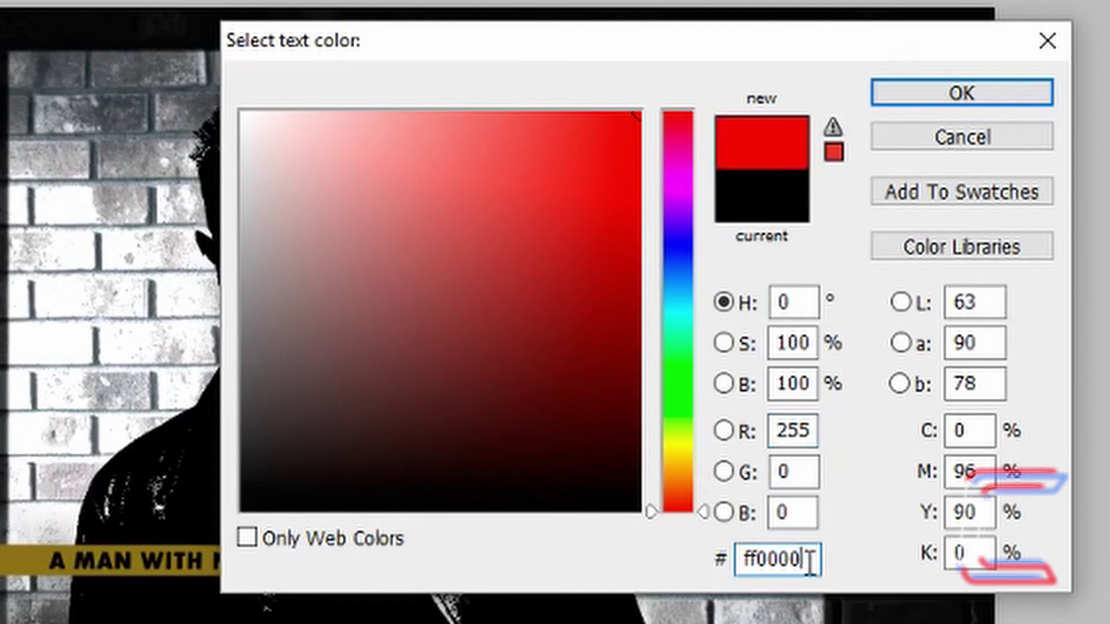
pyautogui.click(965, 94)
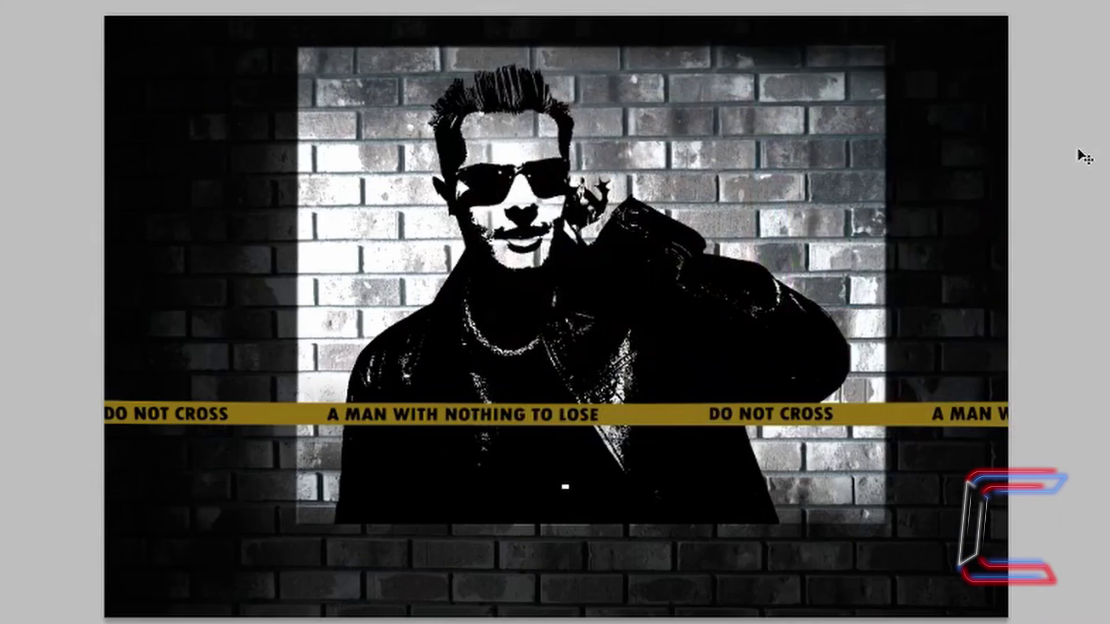
pyautogui.write('CONTI')
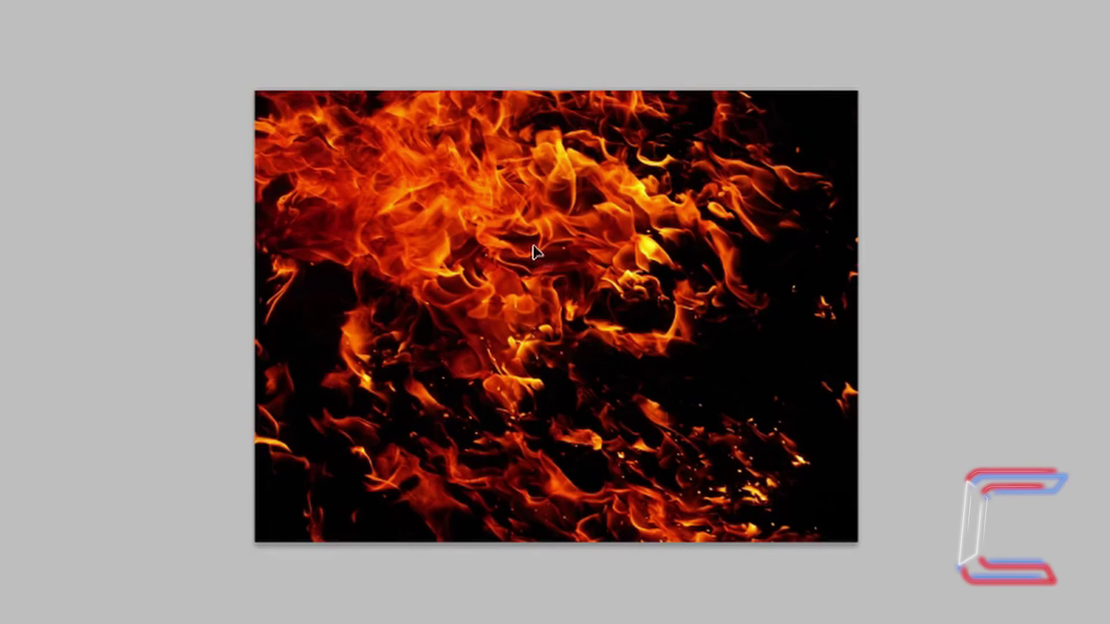
# - Bring the fire image into the brick wall document above the "CONTI" text layer and clip it to that text
pyautogui.moveTo(533, 250); pyautogui.dragTo(587, 269)
pyautogui.click(954, 216)
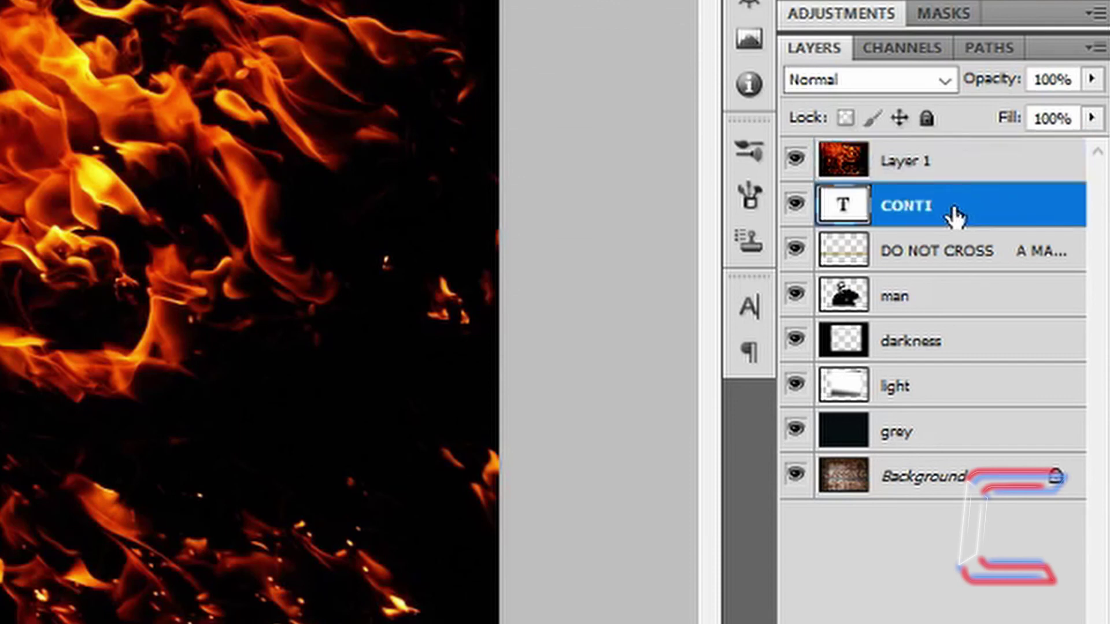
pyautogui.click(955, 166)
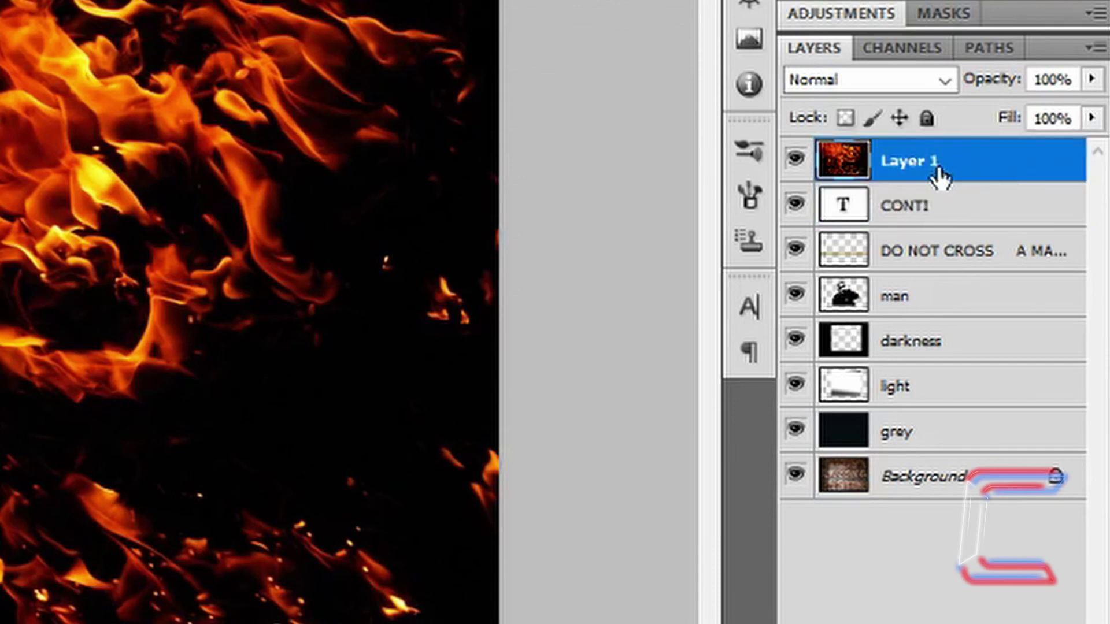
pyautogui.rightClick(967, 167)
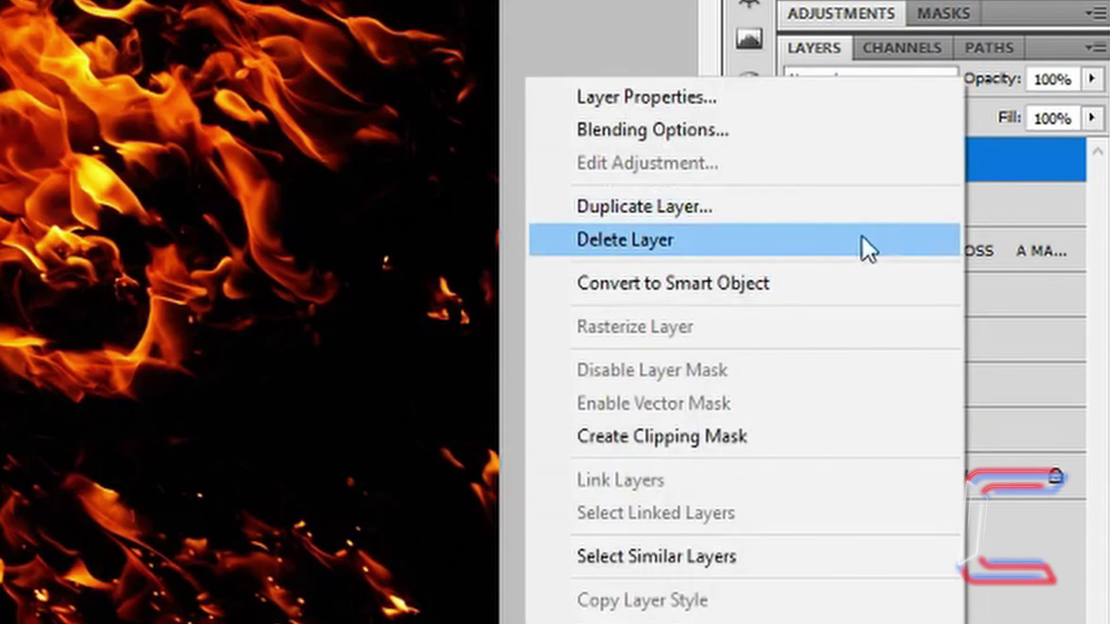
pyautogui.click(712, 436)
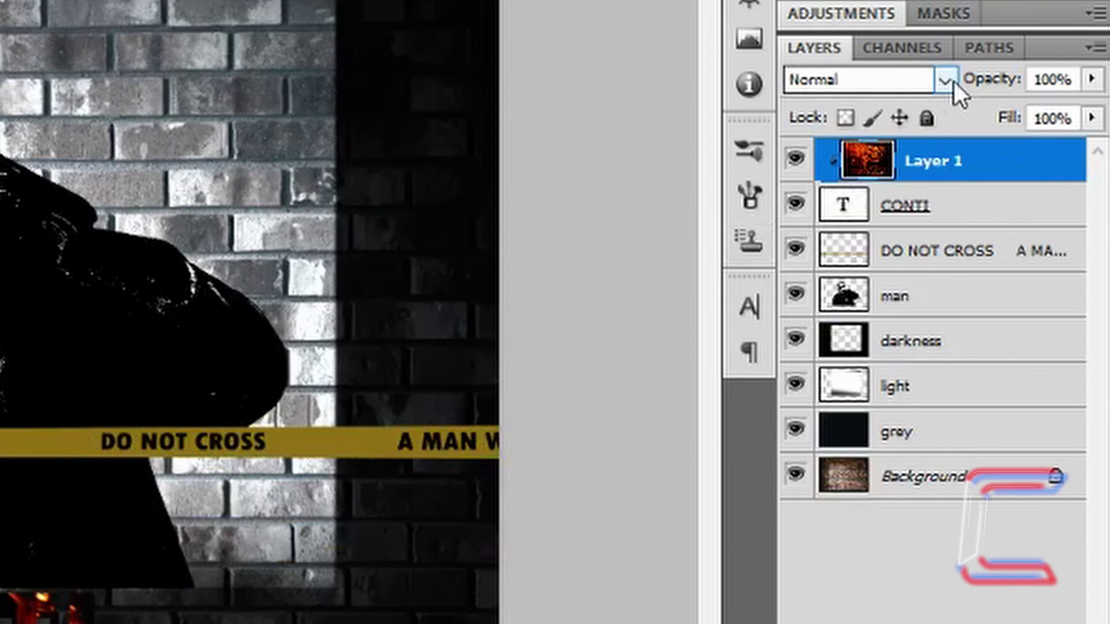
# - Set the clipped fire layer's blend mode to Difference and its opacity to 20%
pyautogui.click(939, 75)
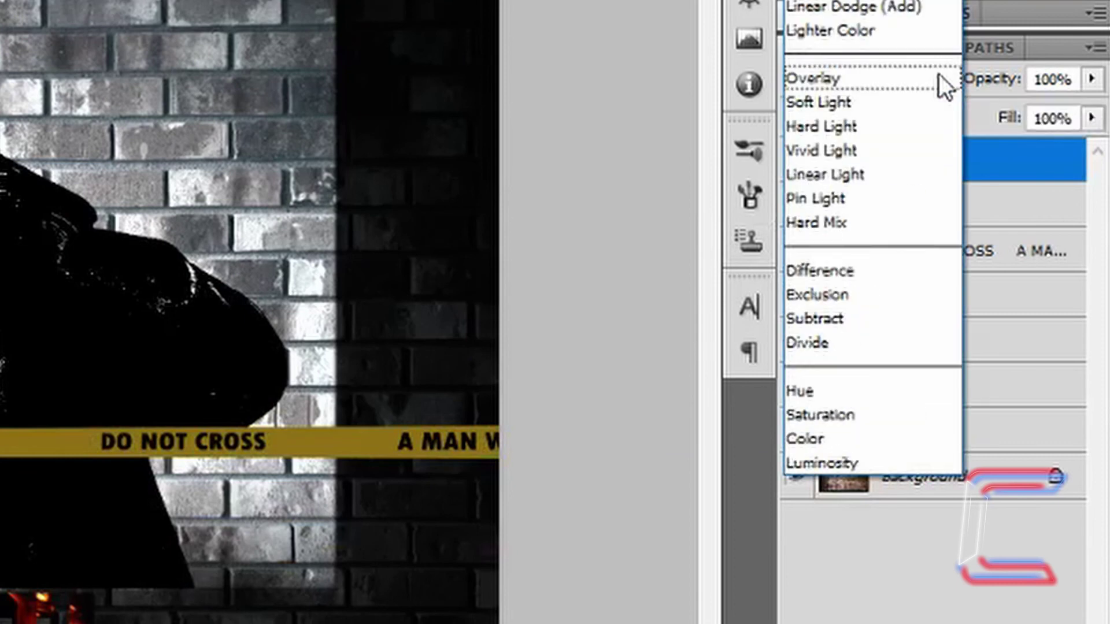
pyautogui.click(844, 271)
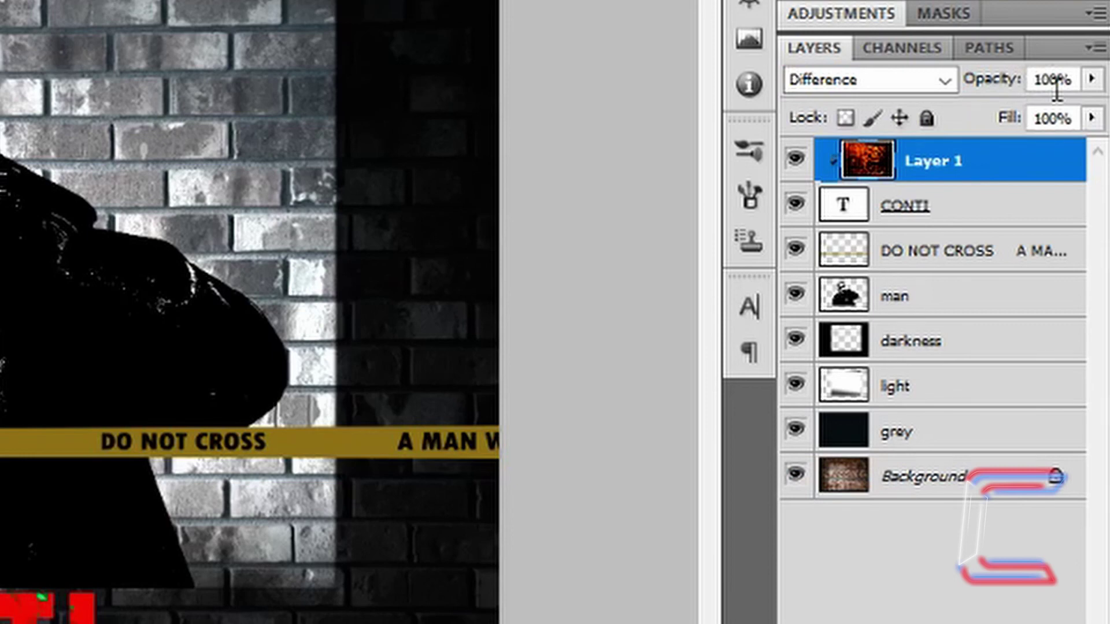
pyautogui.moveTo(1057, 81); pyautogui.dragTo(1033, 79)
pyautogui.write('20')
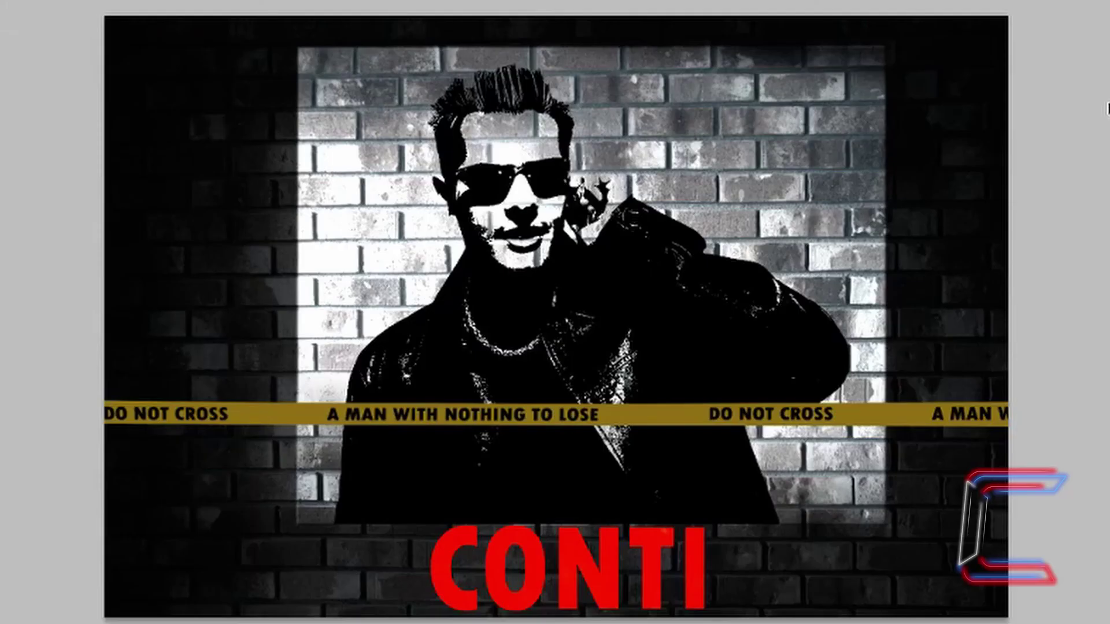